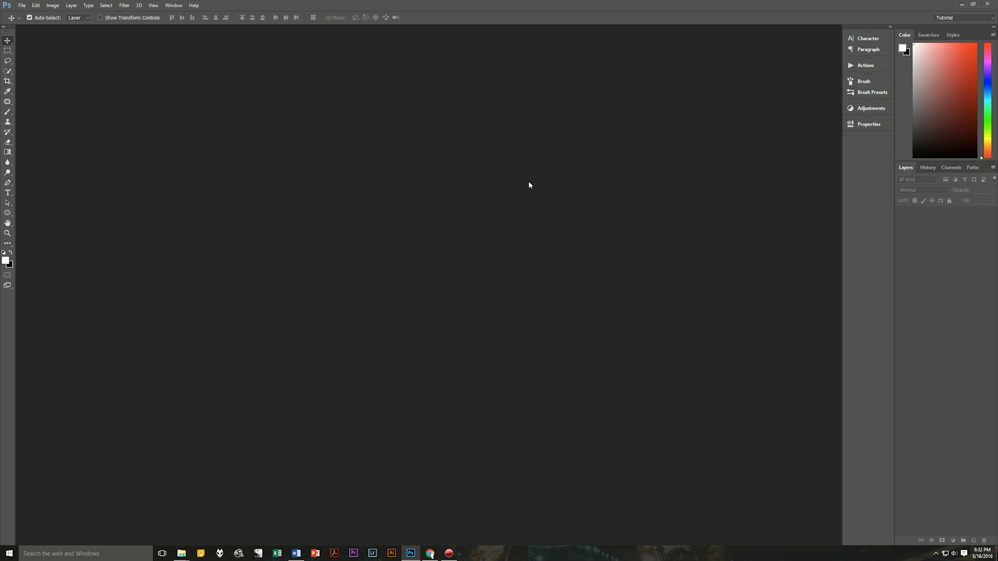
Step: Create a white 3840×2160 px, 150 ppi document named '80s Retro Future Text'
key("ctrl+n")
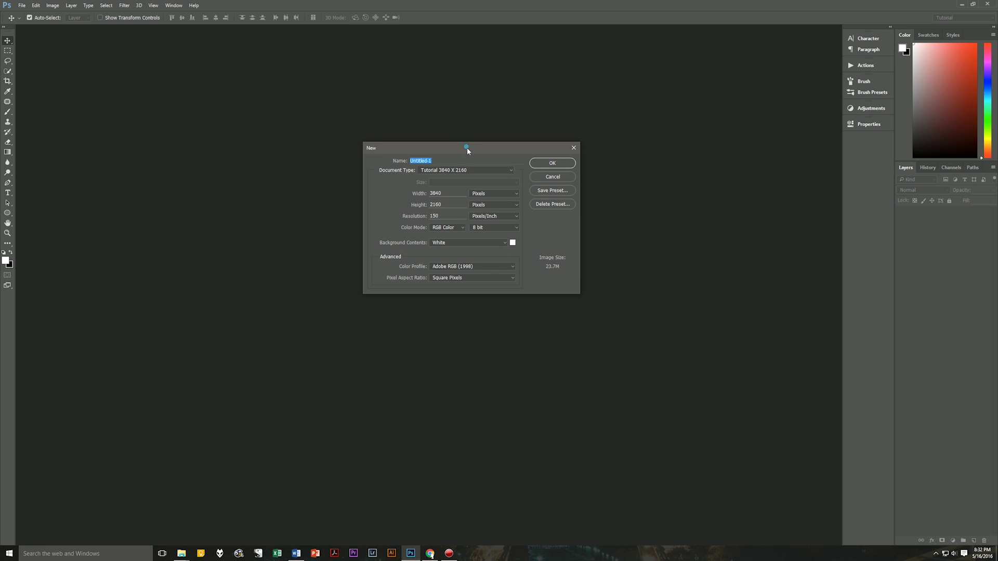
left_click_drag(467, 148, 469, 153)
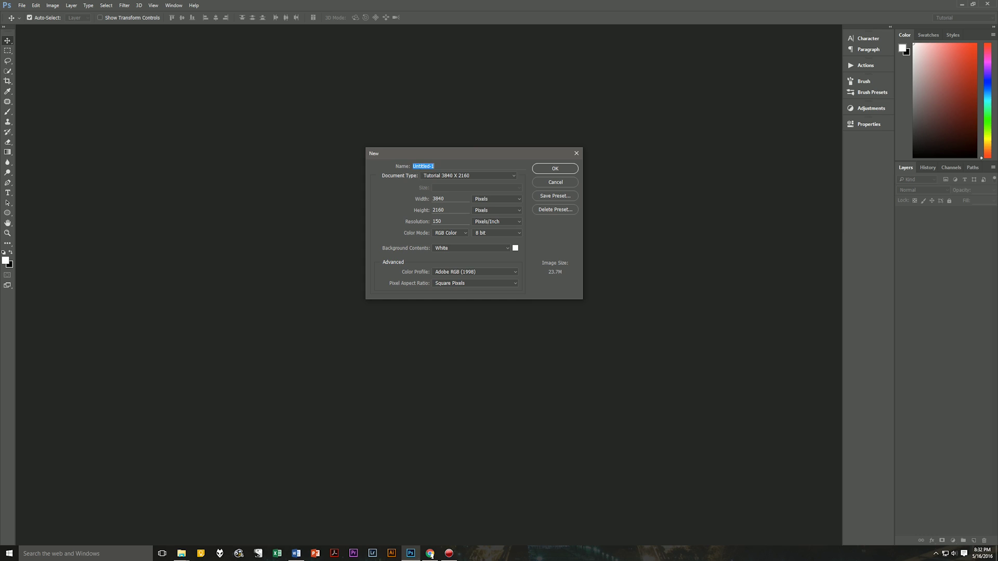
type("80s Retro Future Text")
left_click(448, 199)
left_click(450, 219)
left_click(556, 169)
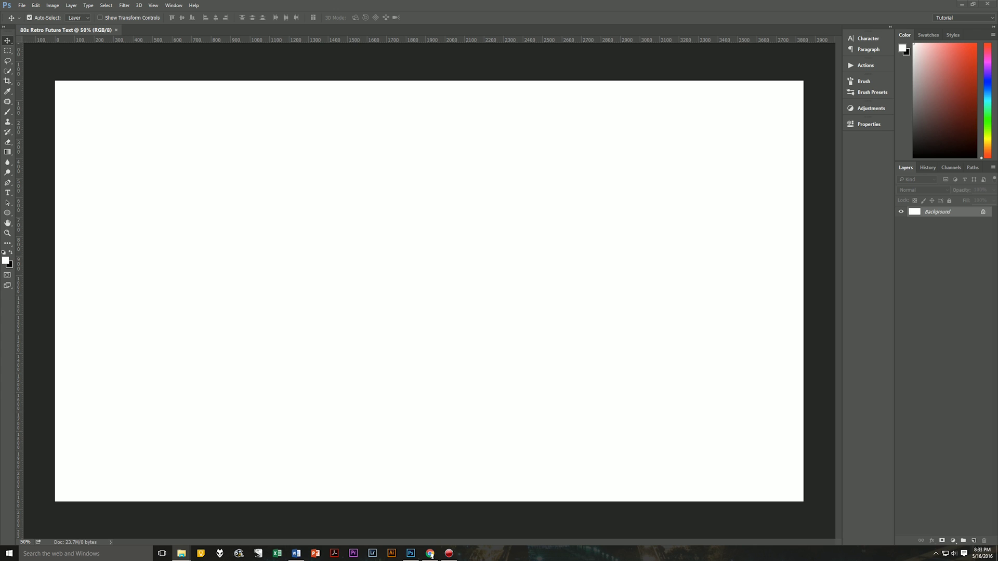
Step: Place the Starscape with Nebula image across the whole canvas
left_click_drag(968, 275, 441, 255)
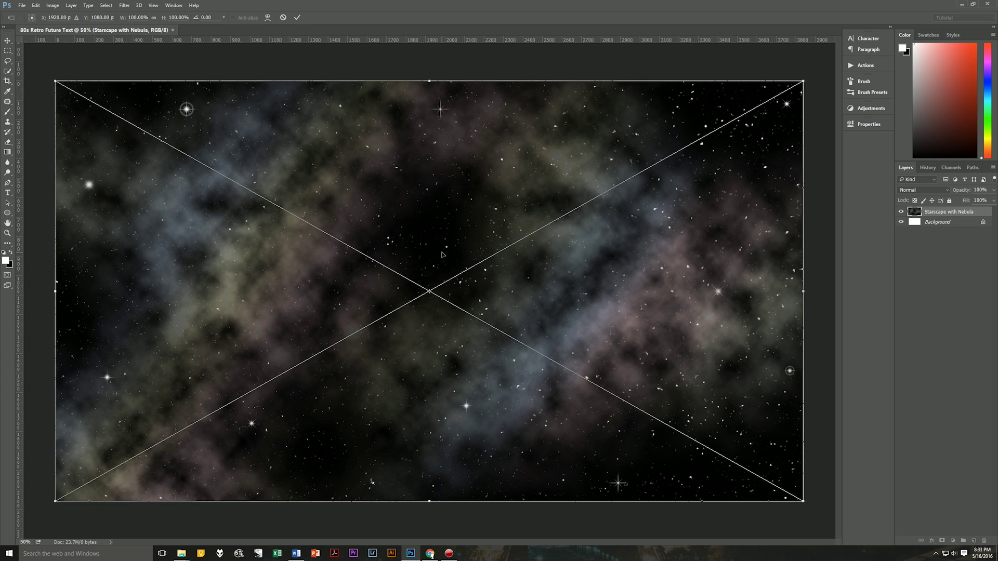
key("Return")
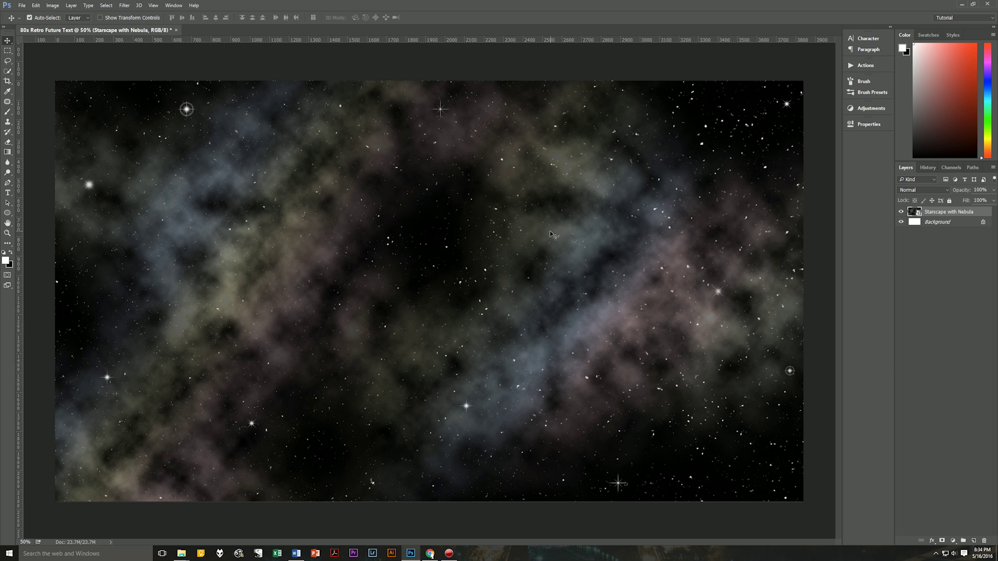
Step: Type GEEKMAN on the canvas in white 325 pt Viper Squadron lettering
key("t")
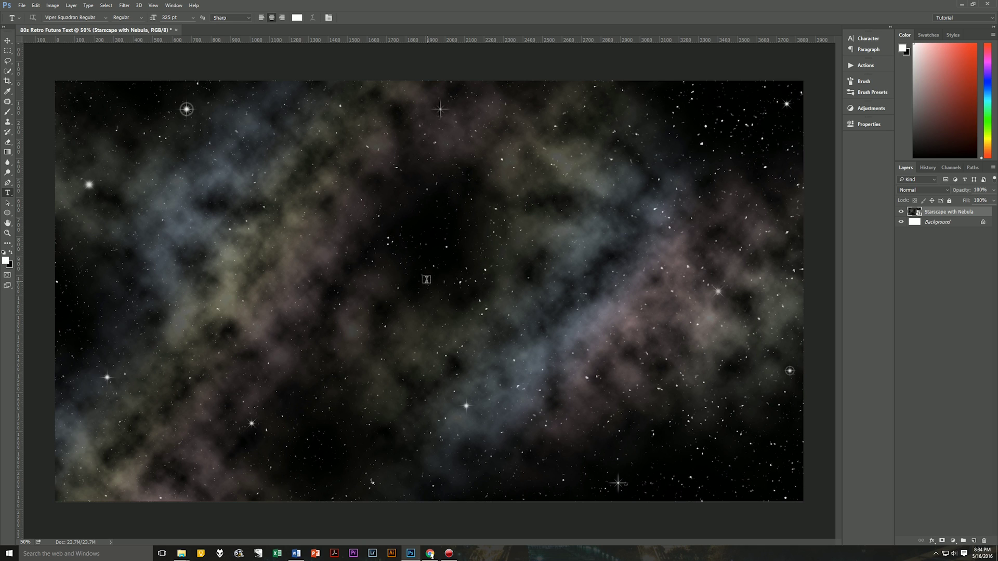
left_click(425, 268)
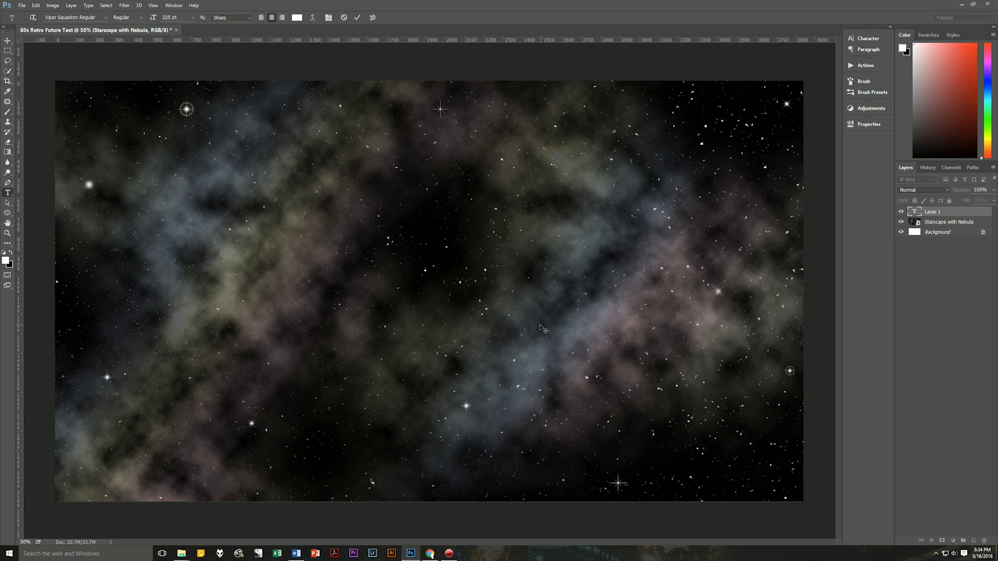
type("GEEKMAN")
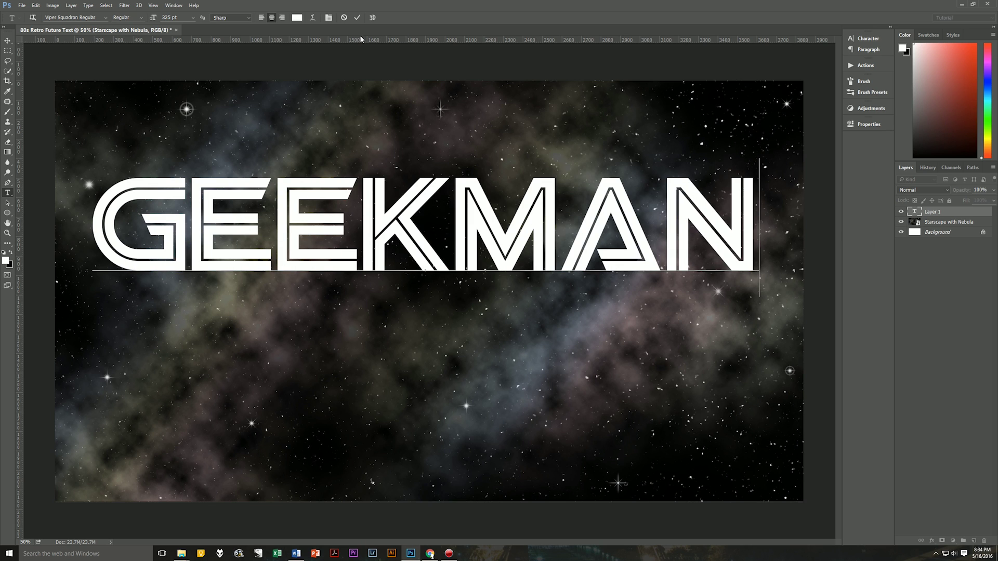
left_click(358, 18)
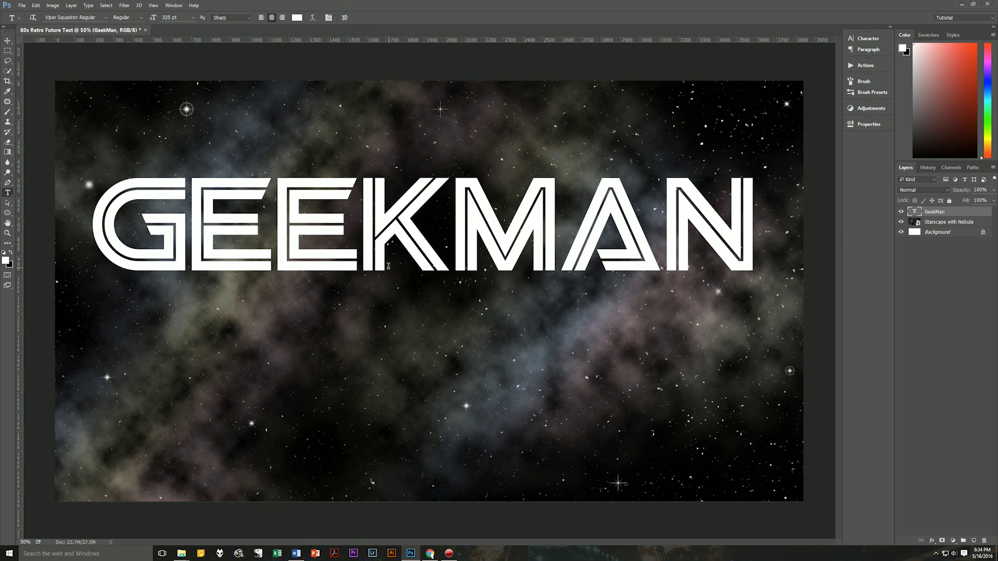
Step: Move the GEEKMAN text to the centre of the starscape
key("v")
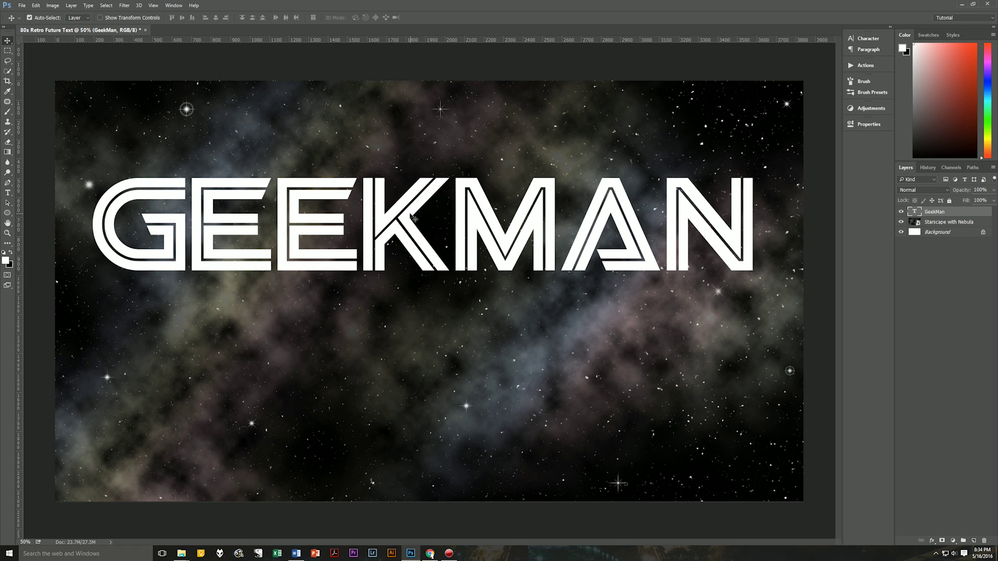
left_click_drag(406, 225, 413, 281)
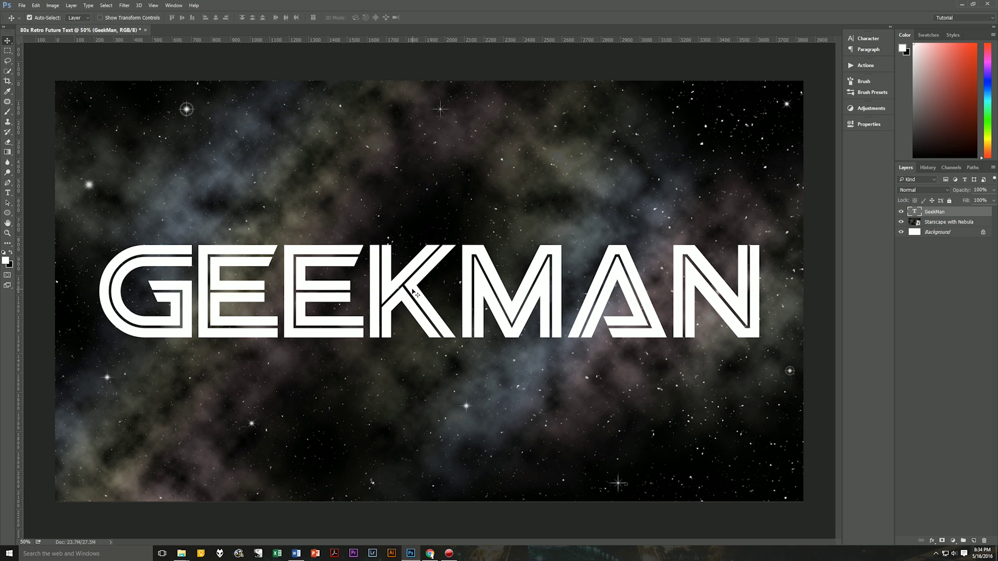
key("Left")
key("Left")
key("Left")
key("Left")
key("Left")
key("Left")
key("Left")
key("Left")
key("Left")
key("Left")
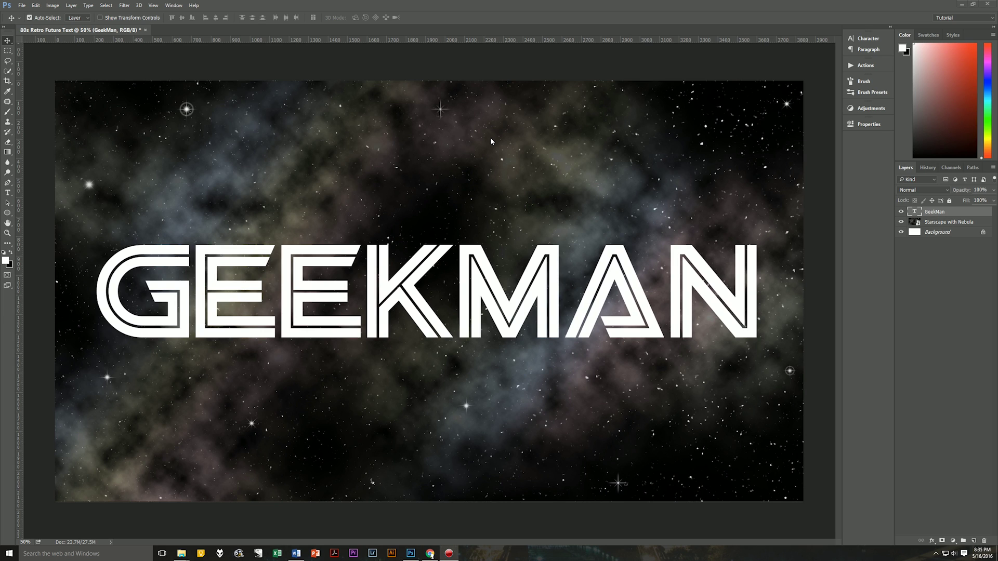
Step: Add a 20 px Outside Stroke with Gradient fill type to the GEEKMAN layer
left_click(930, 541)
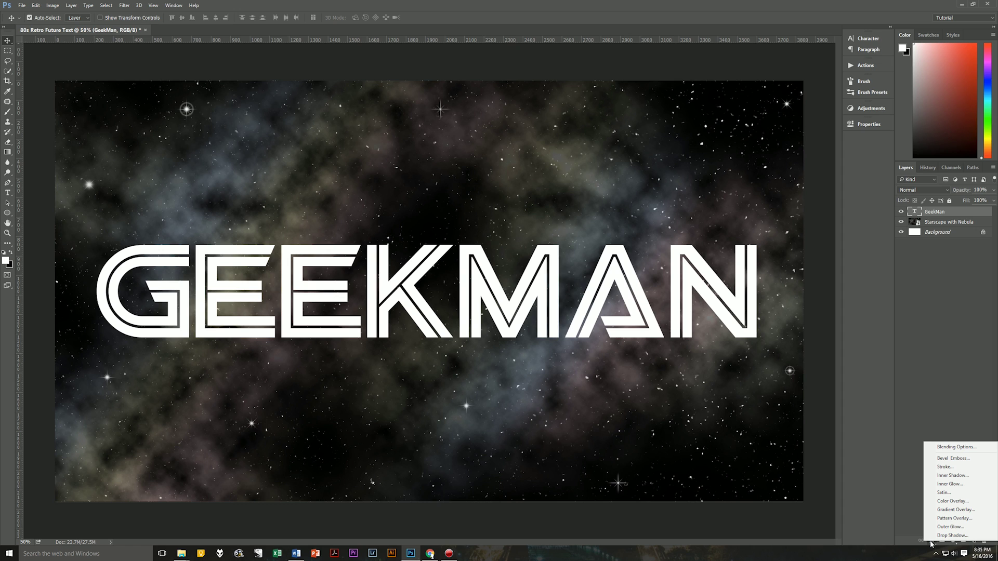
left_click(951, 468)
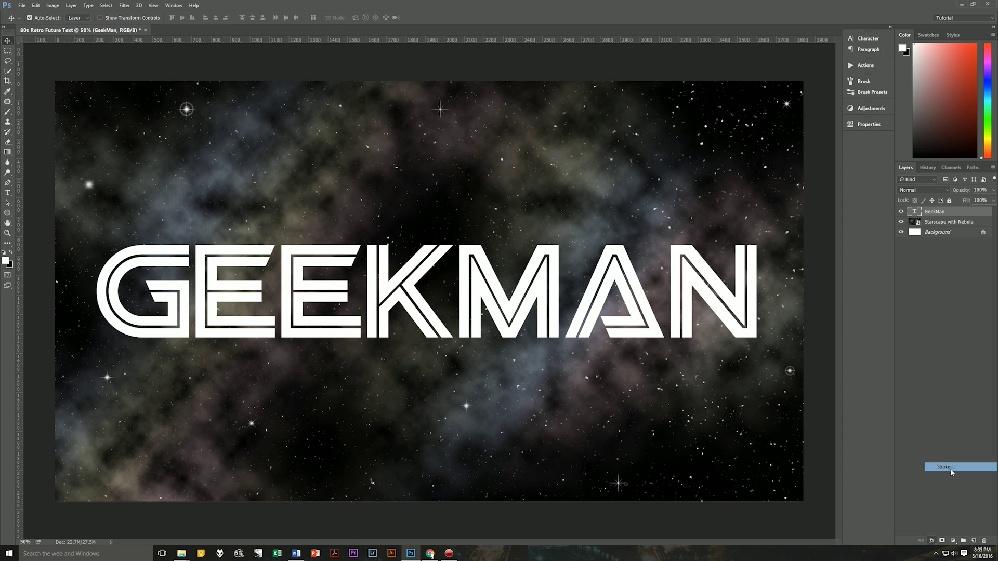
left_click_drag(535, 35, 488, 27)
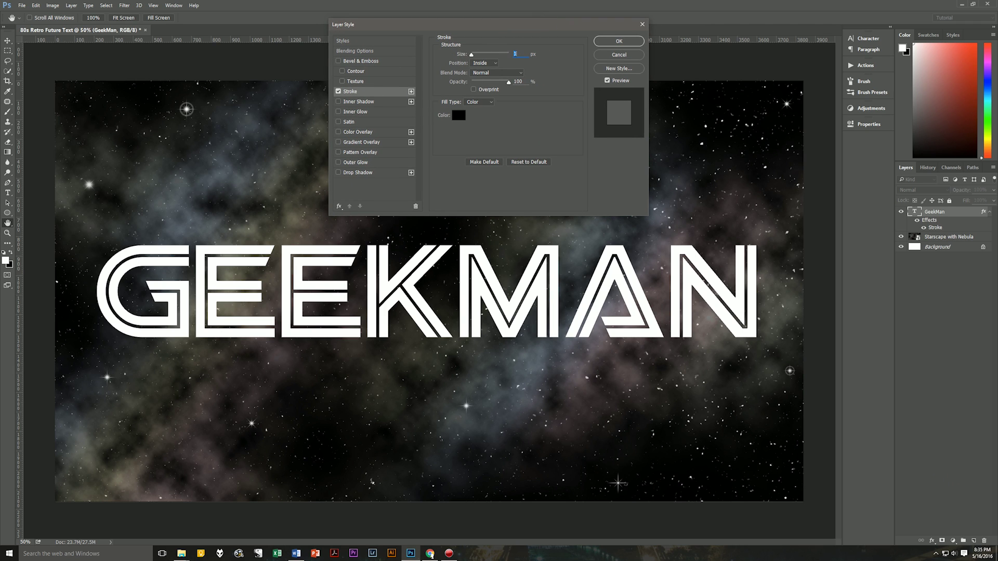
type("20")
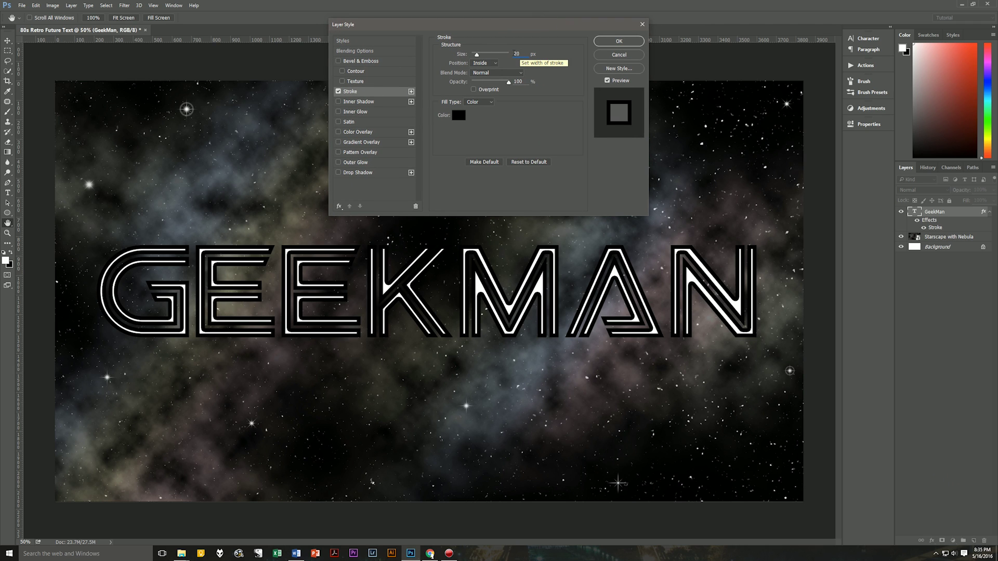
left_click(488, 64)
left_click(488, 71)
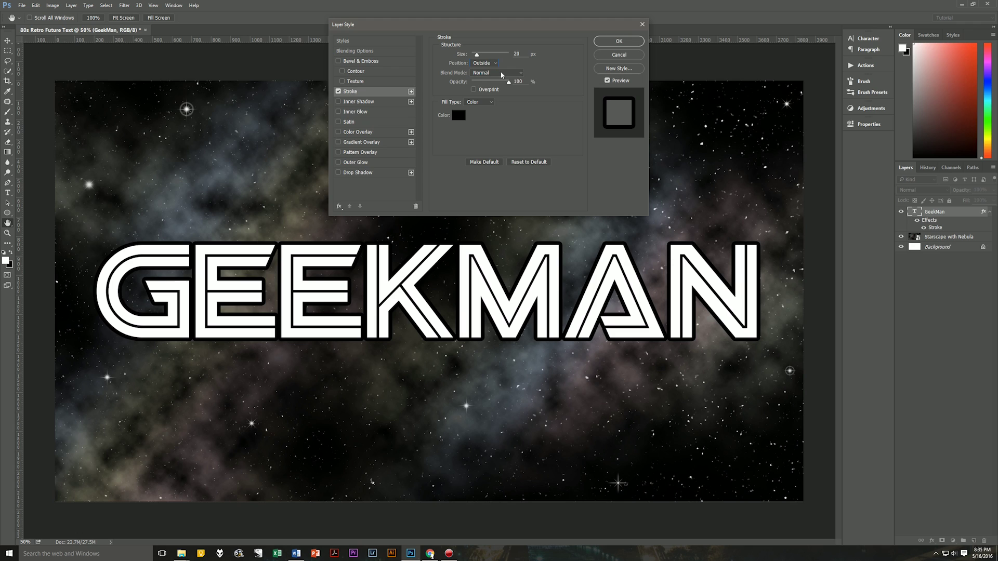
left_click(482, 102)
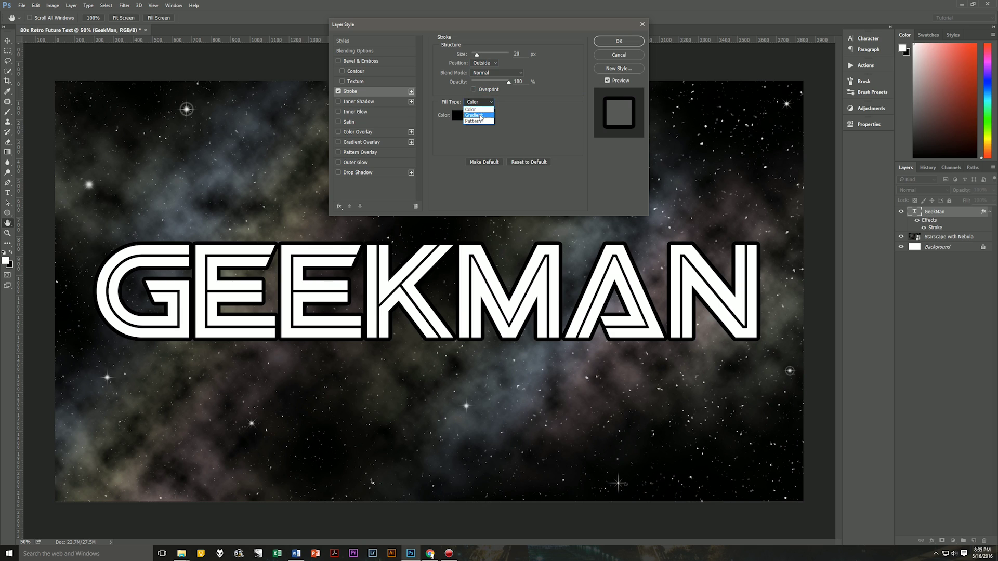
left_click(479, 111)
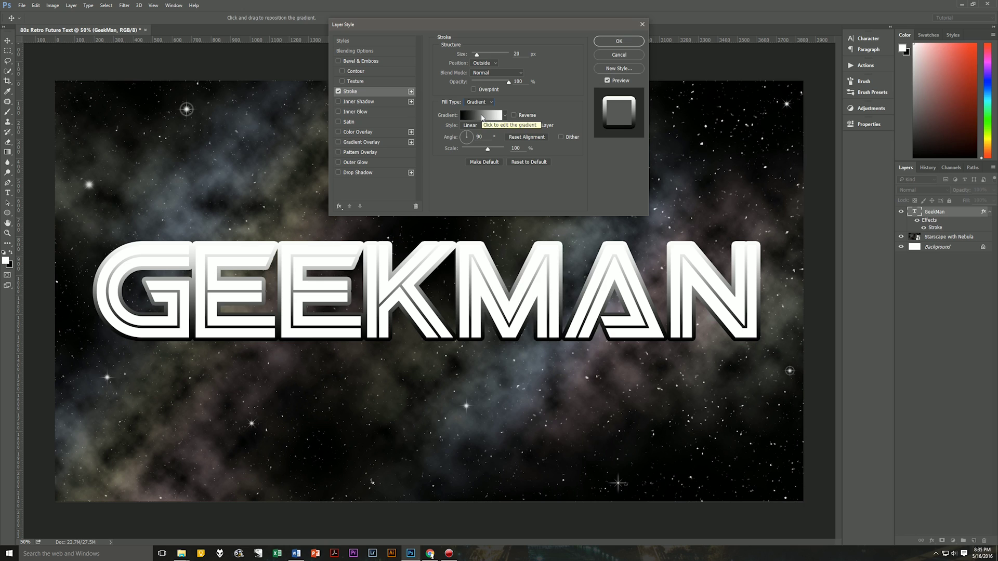
Step: In the stroke gradient, move the black stop to 26% and keep it black
left_click(481, 116)
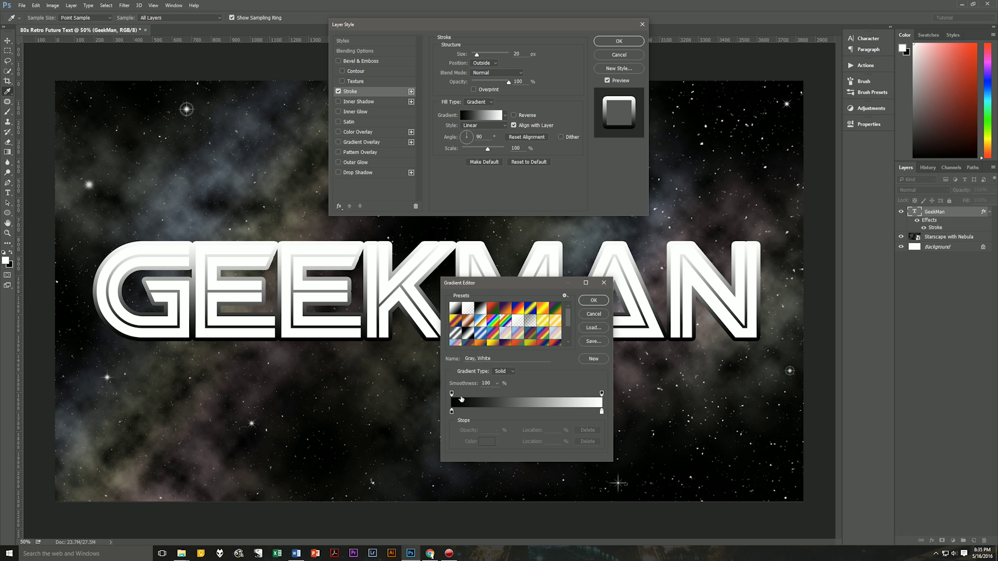
left_click(451, 412)
left_click(601, 412)
left_click(602, 393)
left_click(451, 393)
left_click_drag(523, 282, 683, 192)
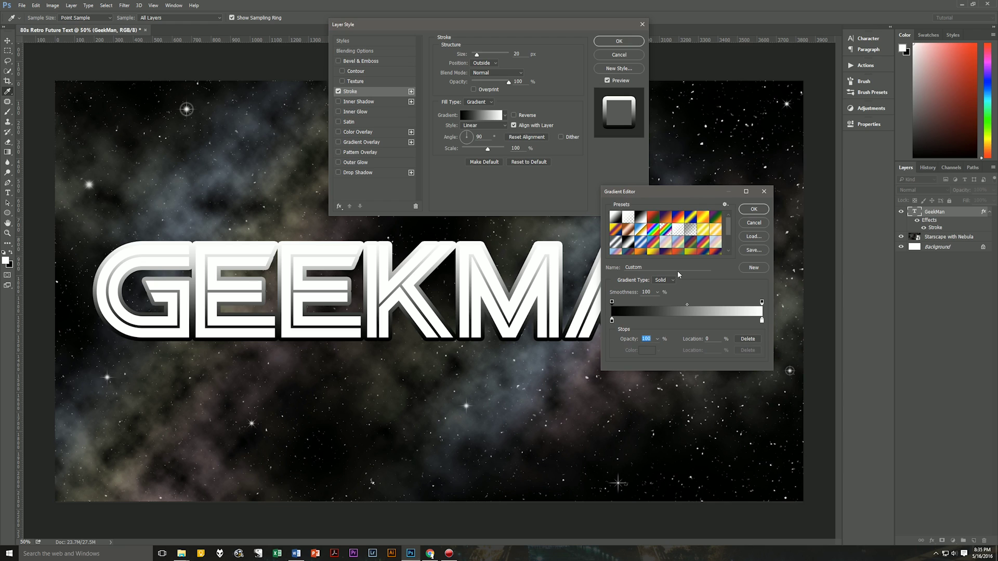
left_click(612, 320)
type("26")
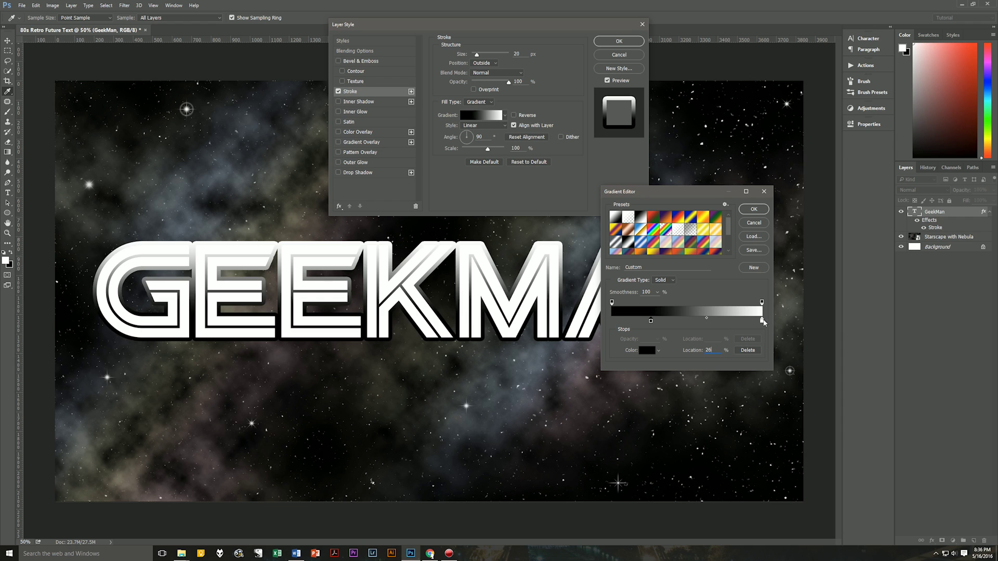
left_click(647, 351)
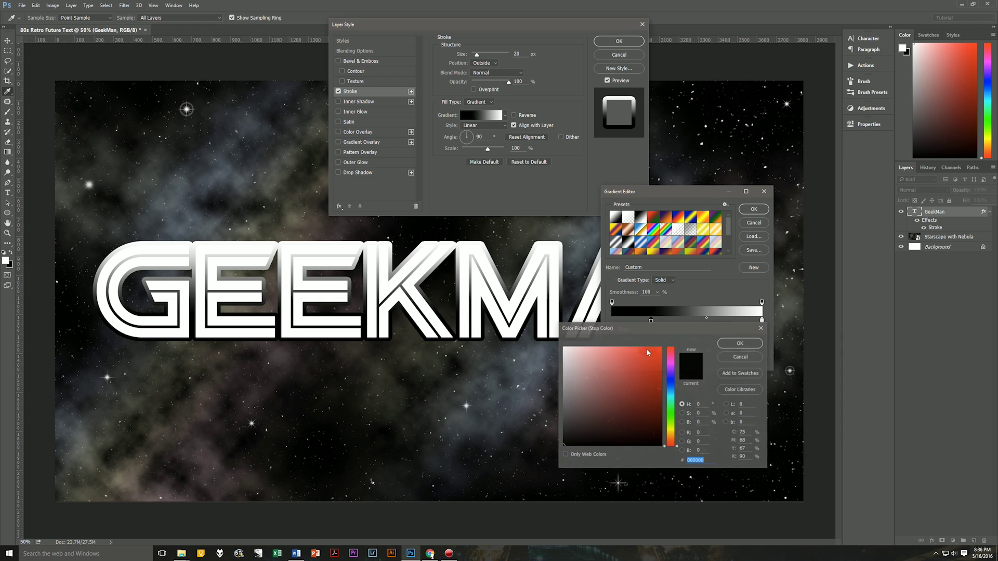
left_click_drag(583, 437, 563, 446)
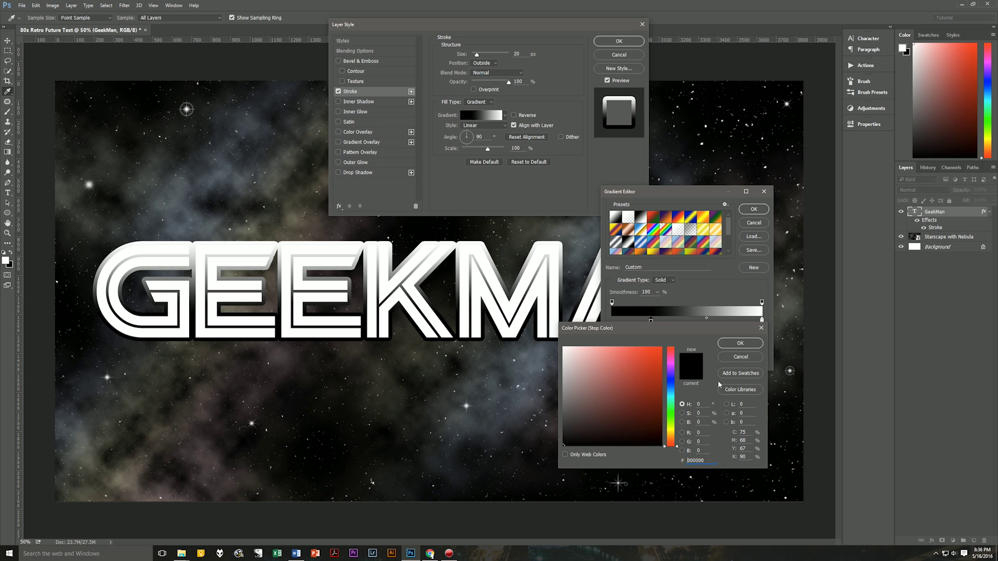
left_click(741, 343)
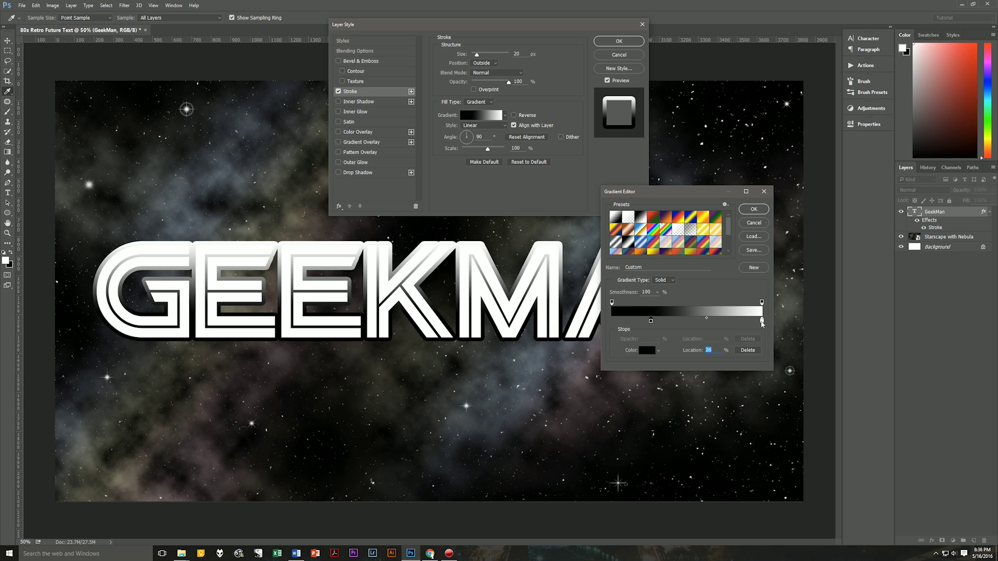
Step: Move the white stop to 30%, recolour it pale yellow fbff92, and apply the gradient
left_click(761, 321)
type("30")
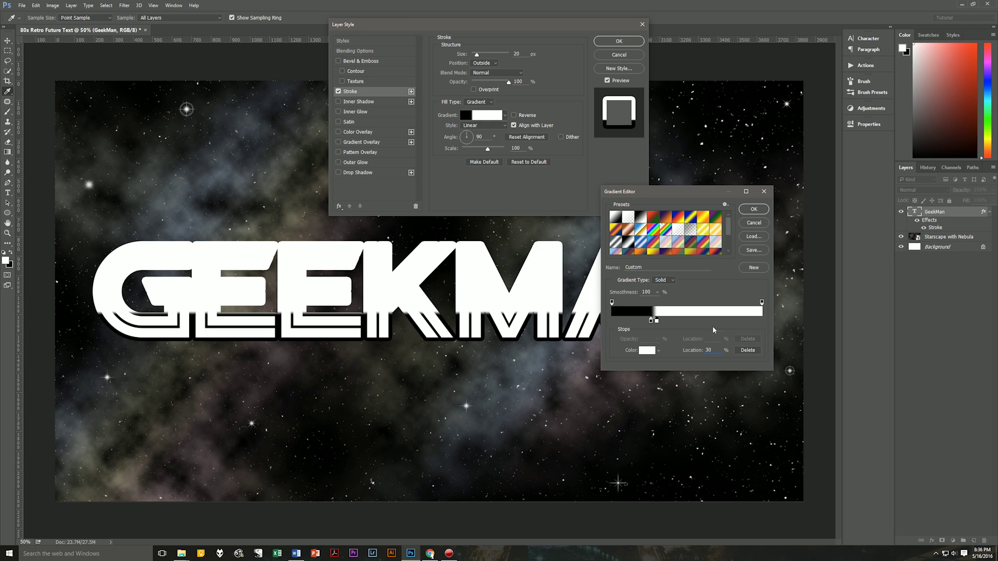
left_click(644, 351)
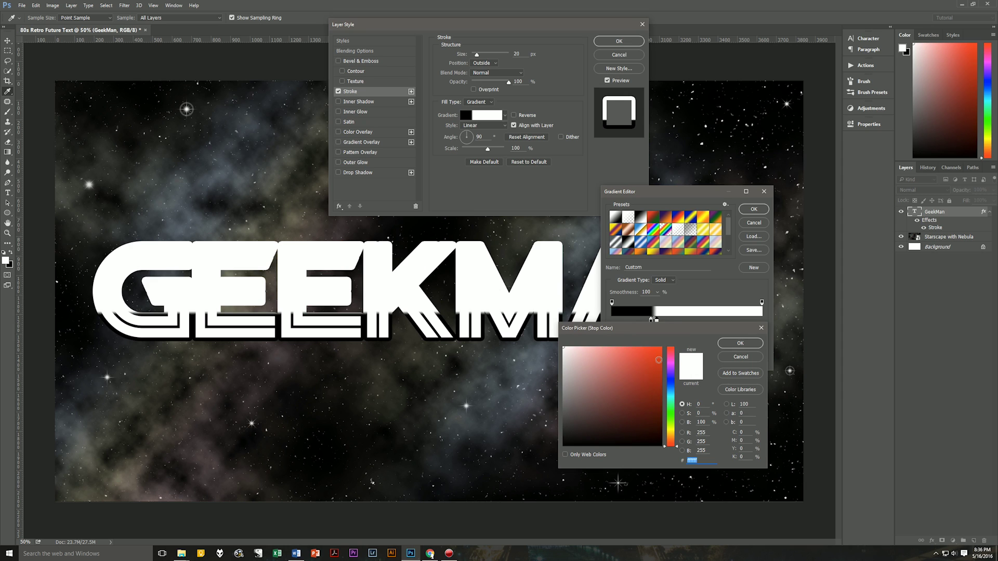
type("fb")
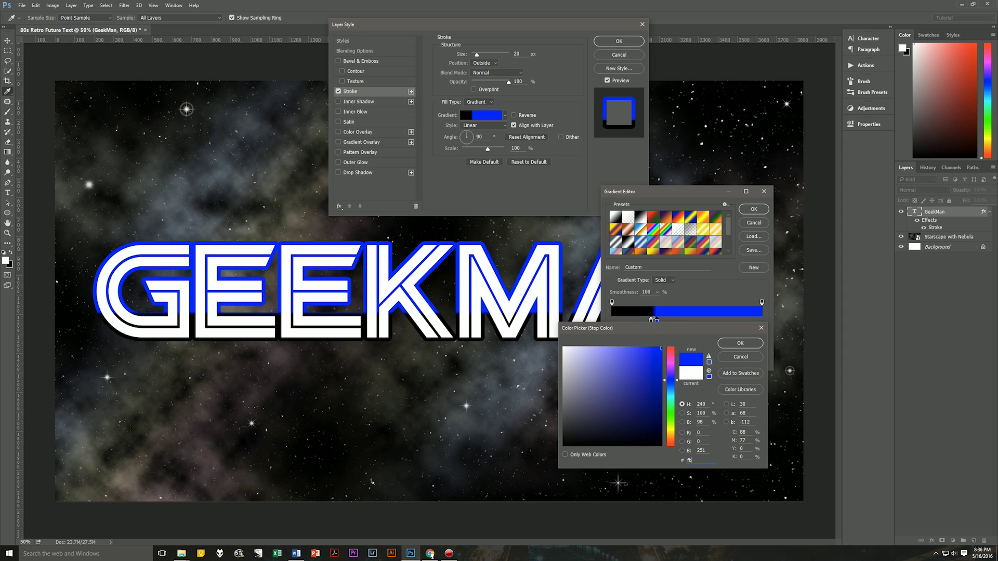
type("ff92")
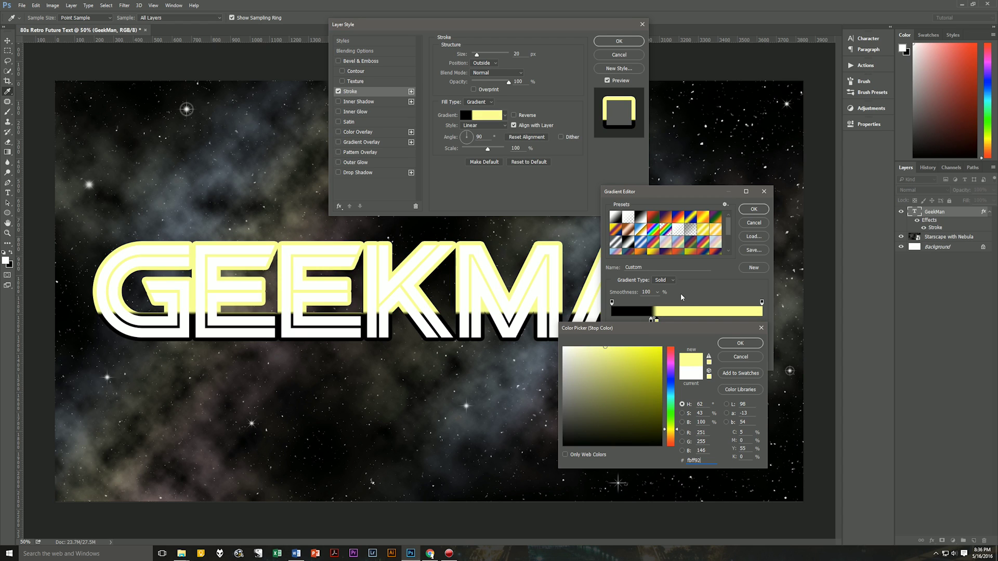
left_click(732, 343)
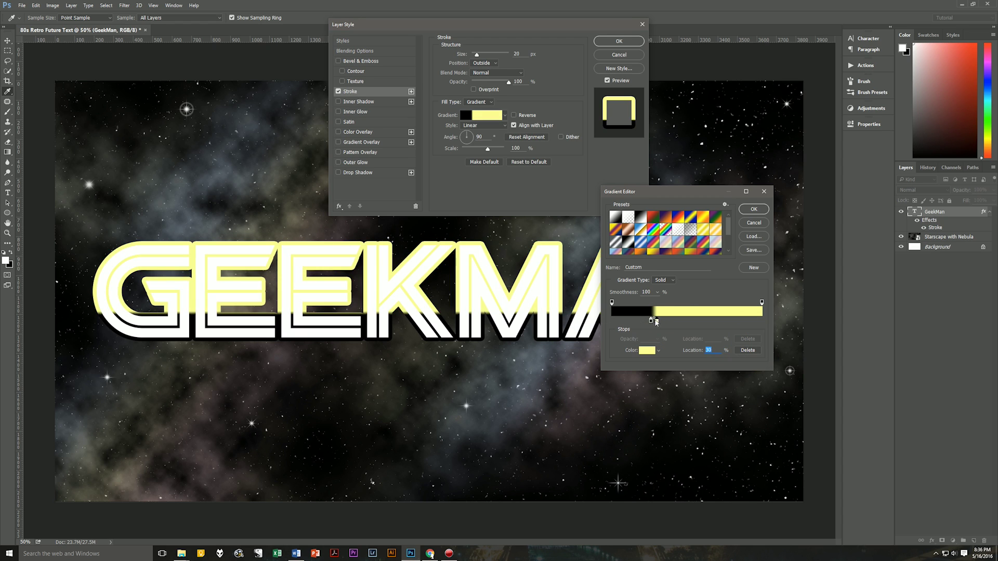
left_click(751, 209)
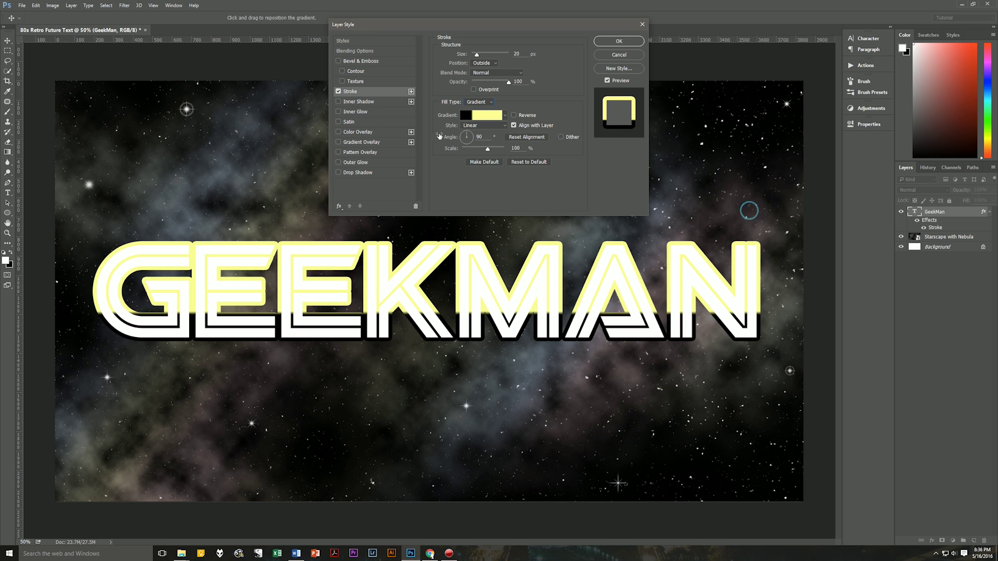
Step: Tick Reverse on the stroke gradient and set its style to Shape Burst
left_click(514, 116)
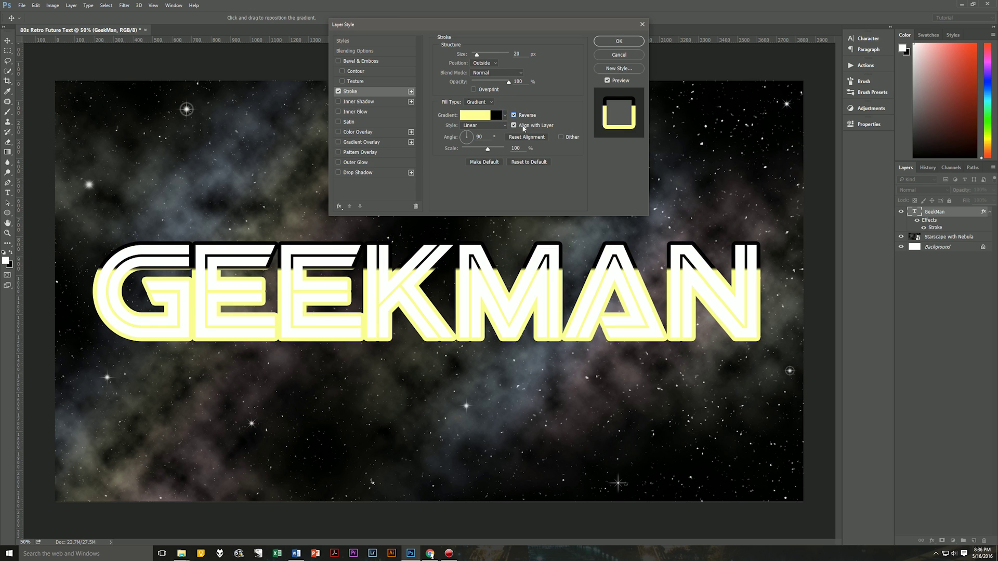
left_click(475, 126)
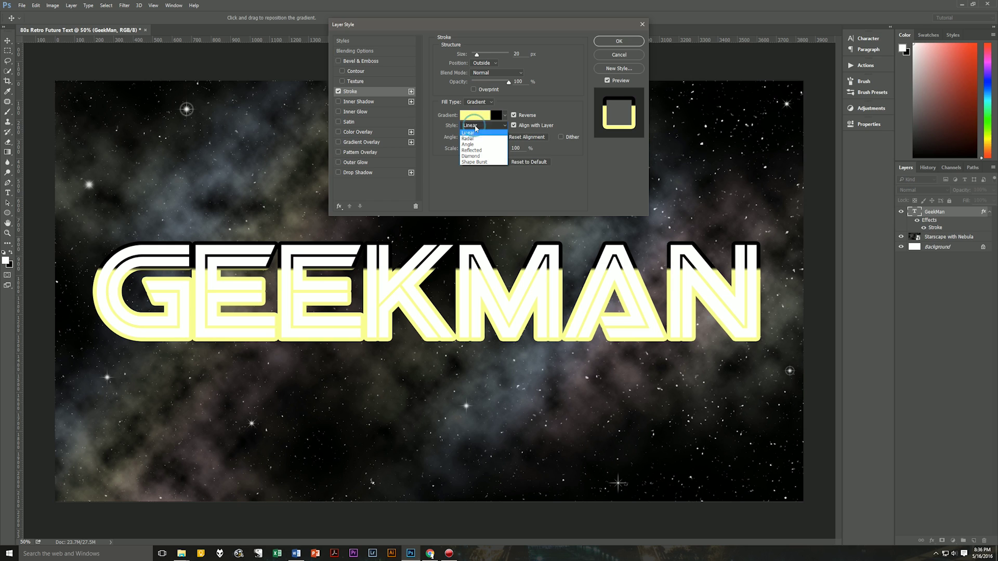
left_click(481, 162)
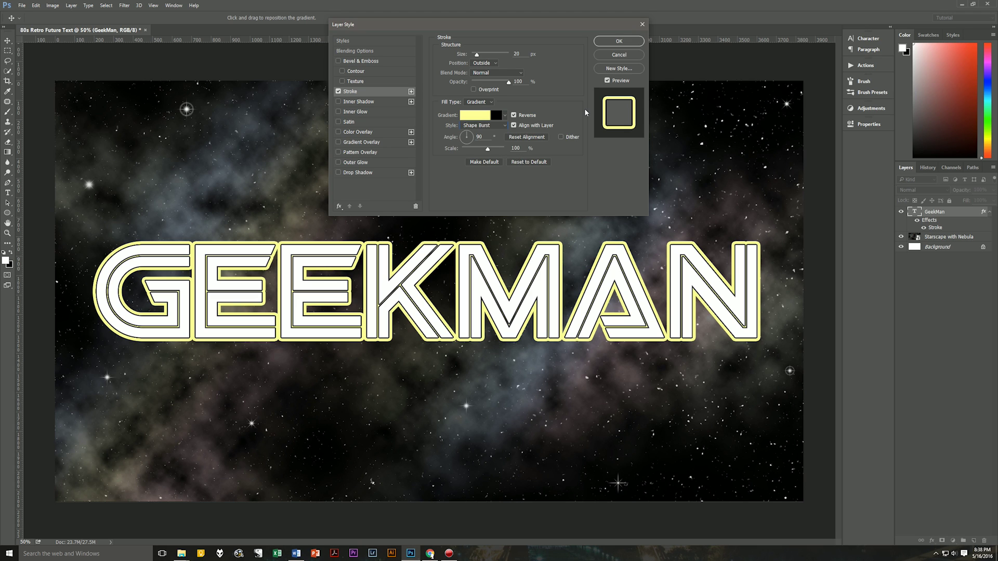
Step: Add a Gradient Overlay, insert two extra colour stops, and make the left stop dark purple 62005f
left_click(372, 144)
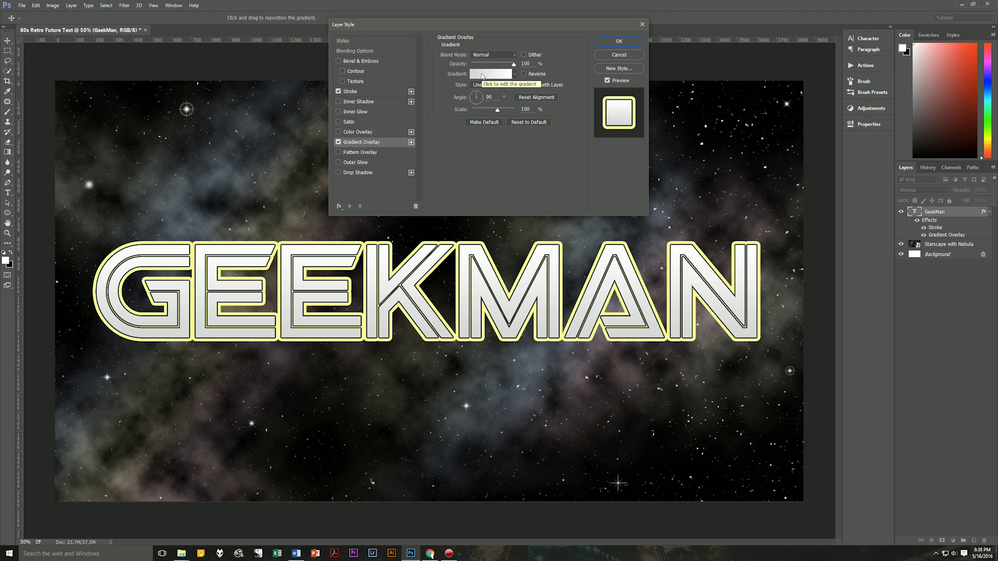
left_click(483, 76)
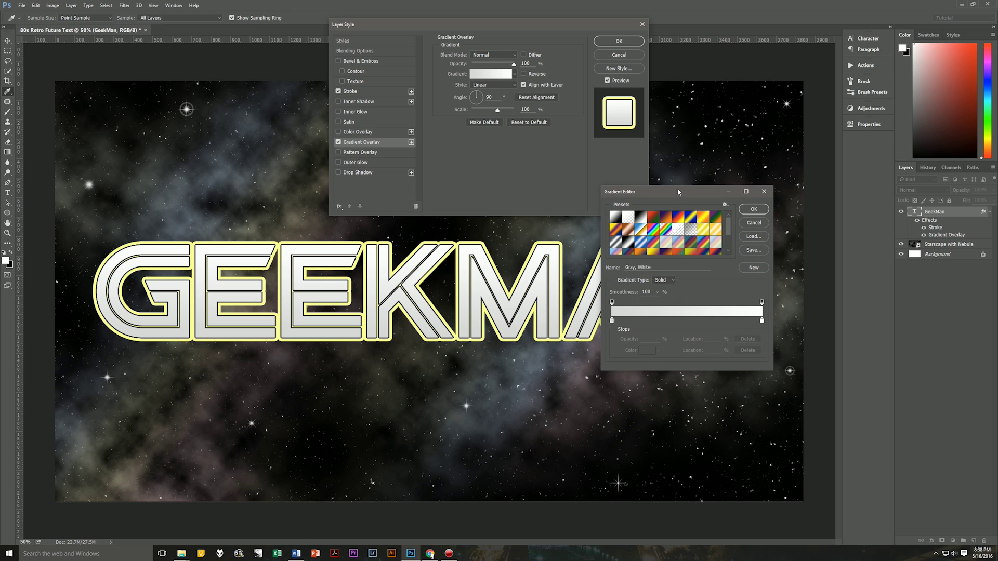
left_click_drag(678, 192, 567, 233)
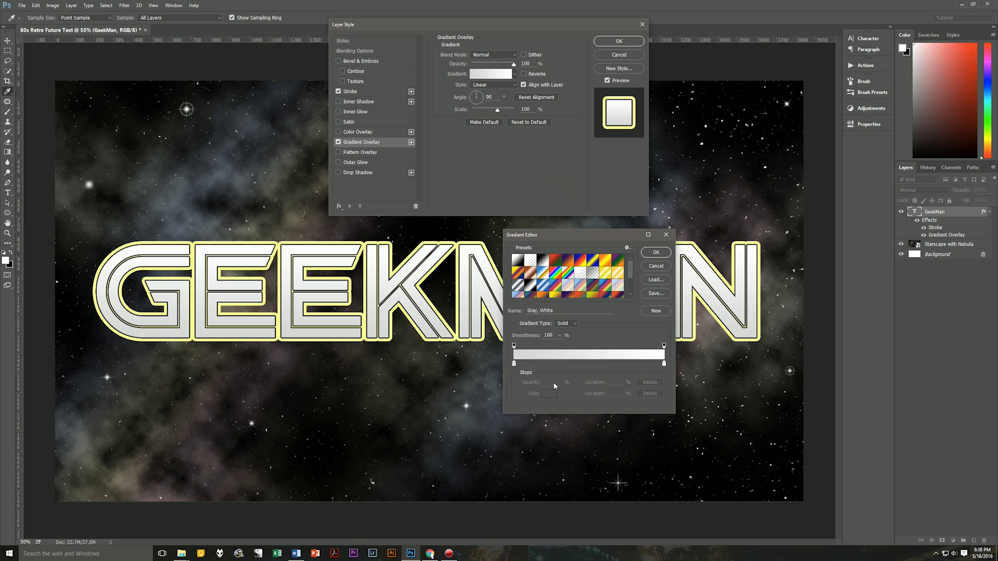
left_click(514, 364)
left_click(663, 364)
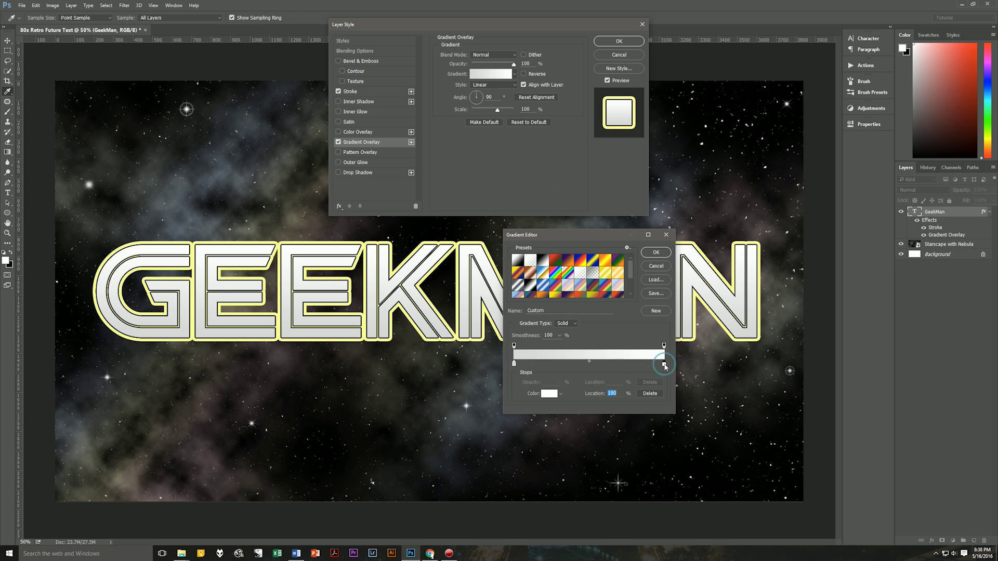
left_click(561, 364)
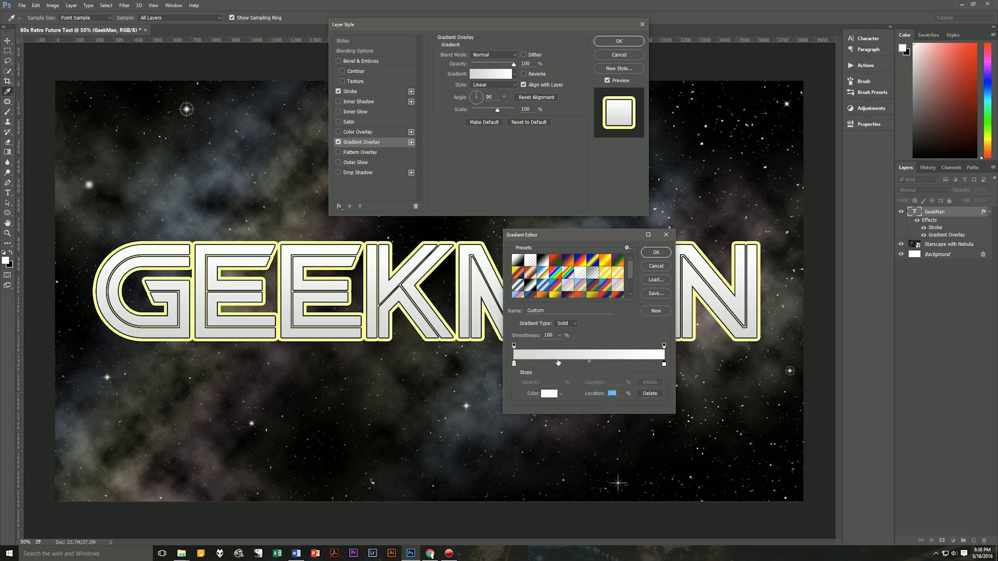
left_click(626, 364)
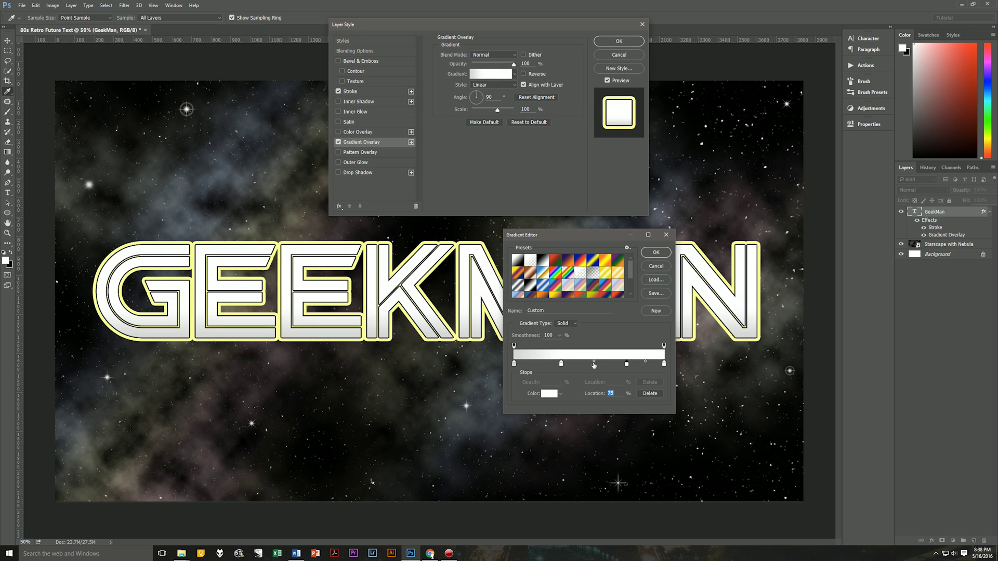
left_click(514, 364)
left_click(550, 393)
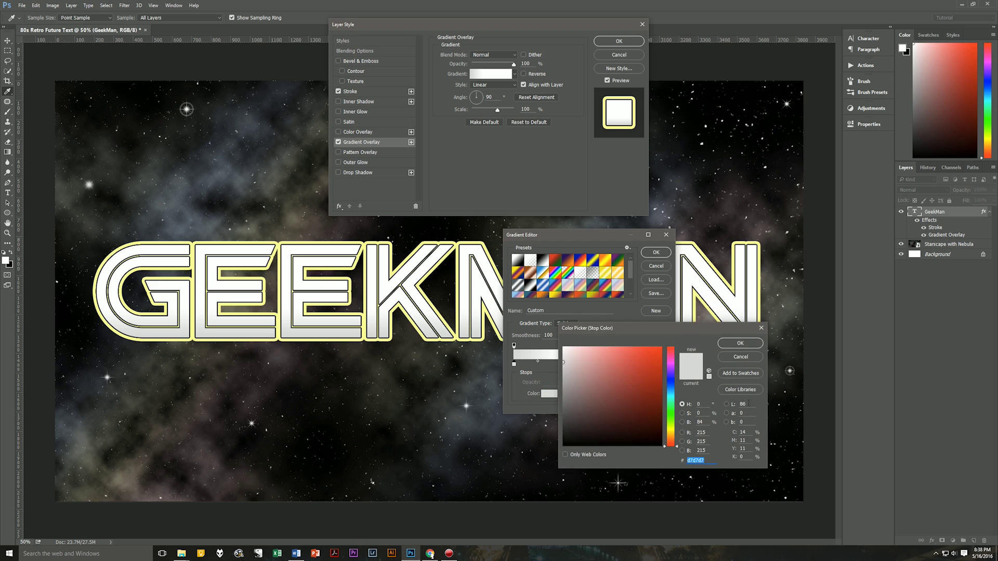
type("6200")
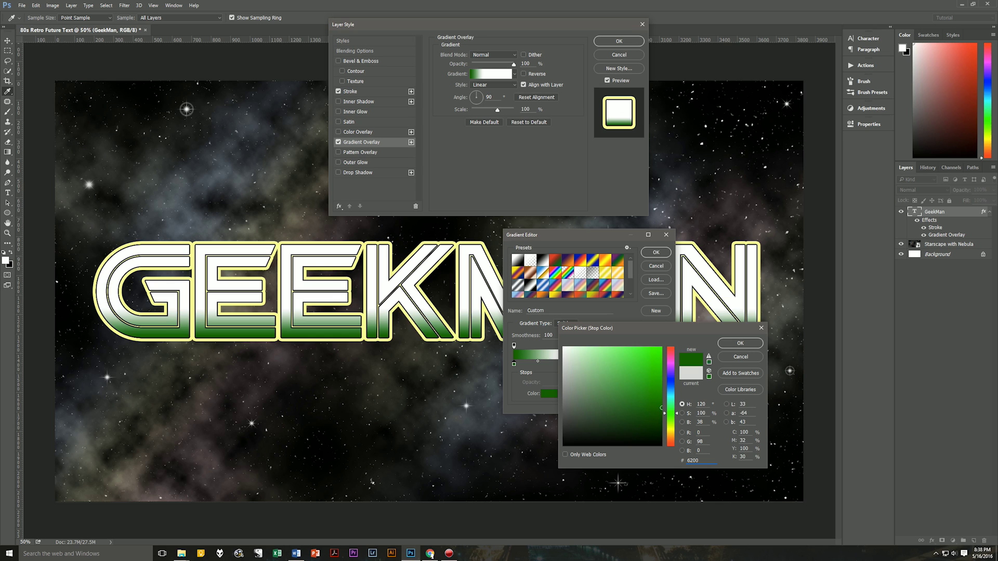
type("5f")
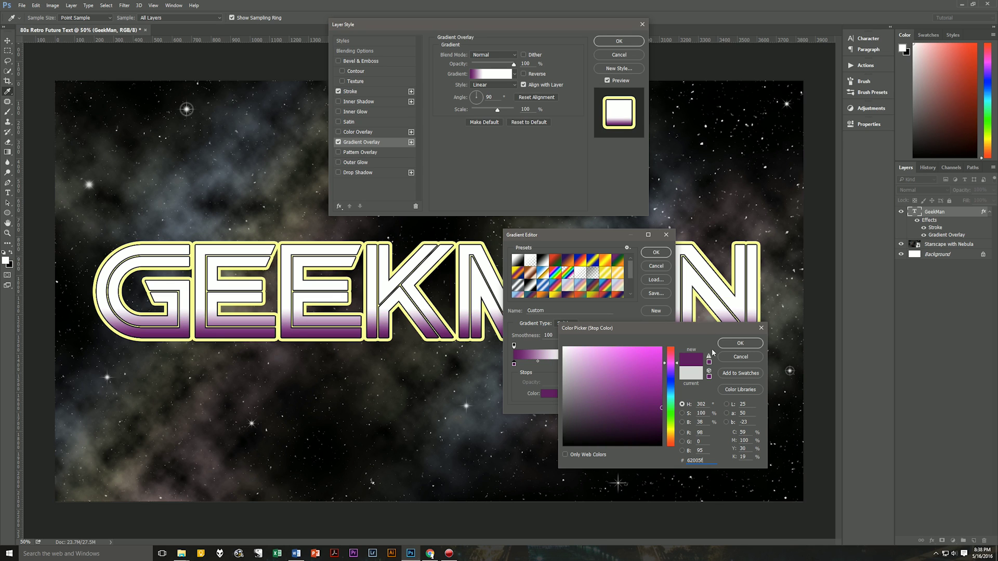
left_click(727, 345)
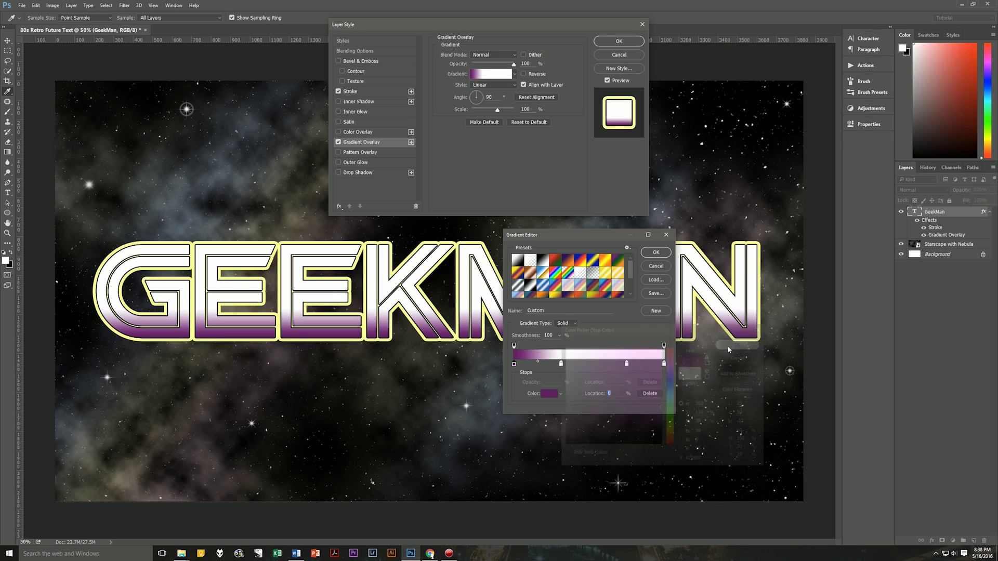
Step: Make the 32% stop magenta b11fac and the 67% stop yellow f9e600
left_click(561, 364)
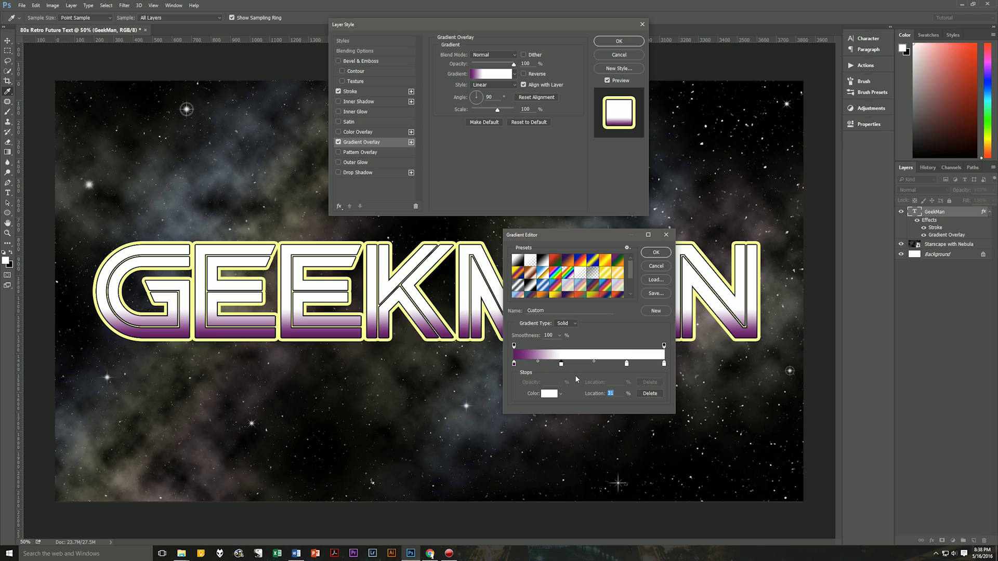
type("32")
left_click(548, 393)
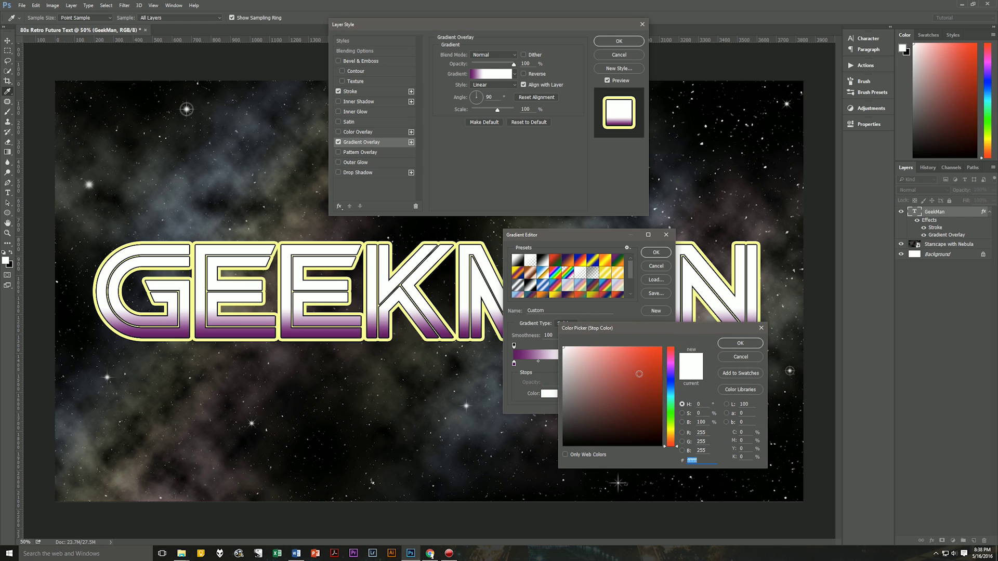
type("b11")
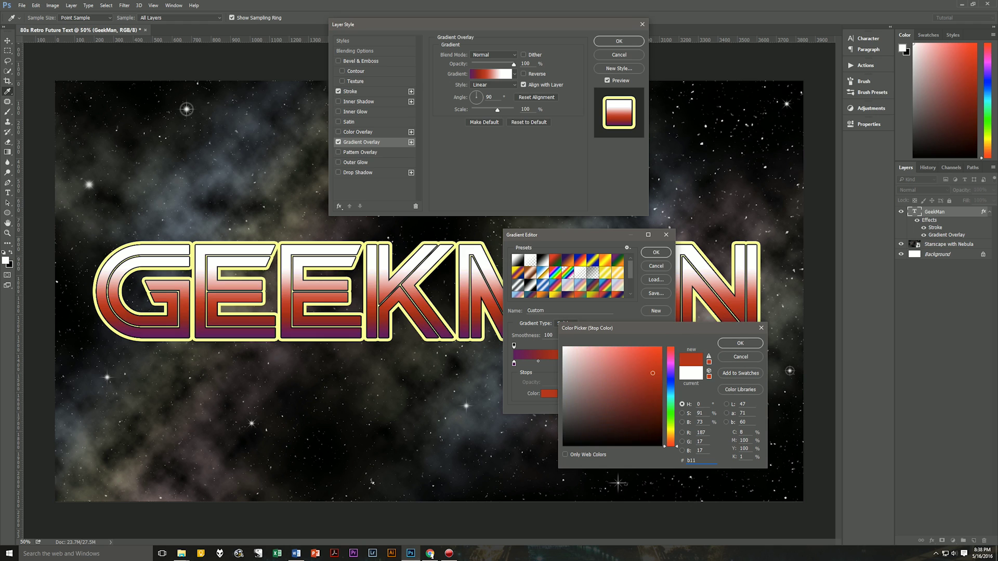
type("fac")
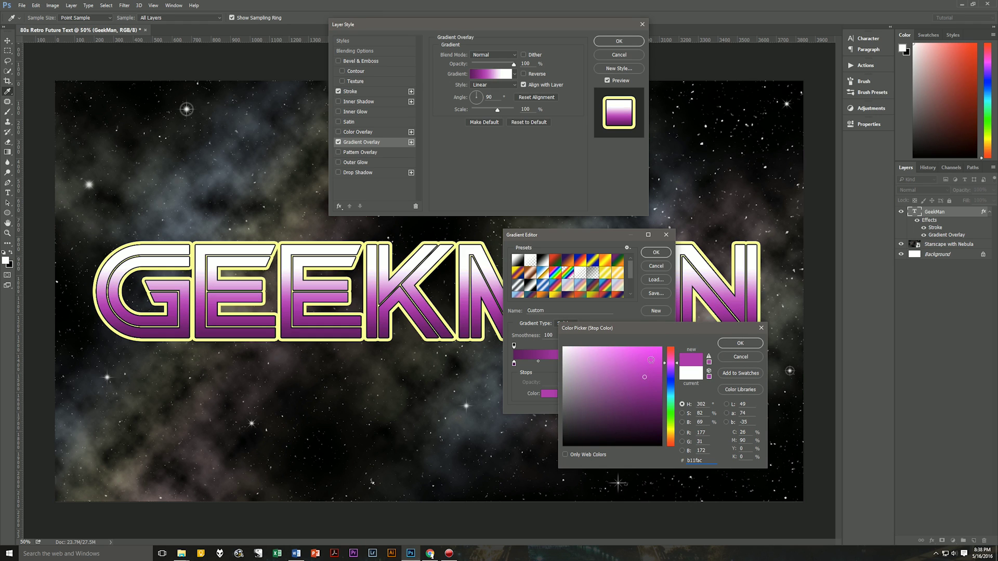
left_click(740, 343)
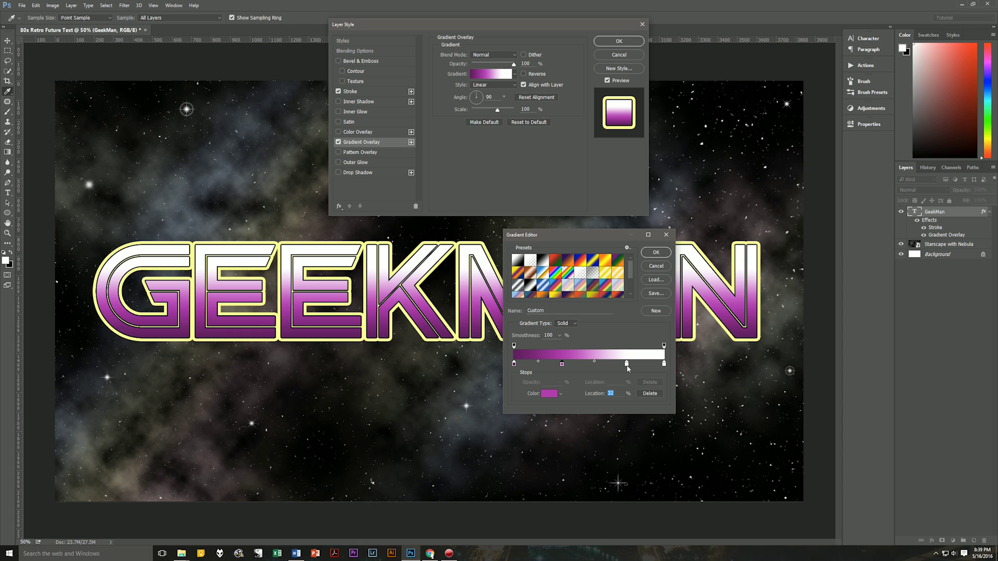
left_click(626, 364)
left_click(548, 393)
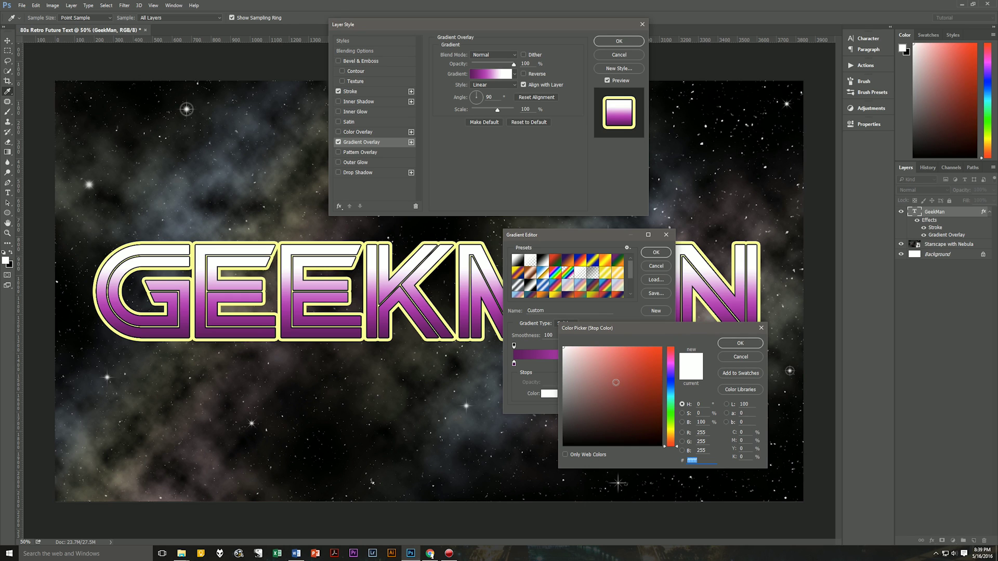
type("f9")
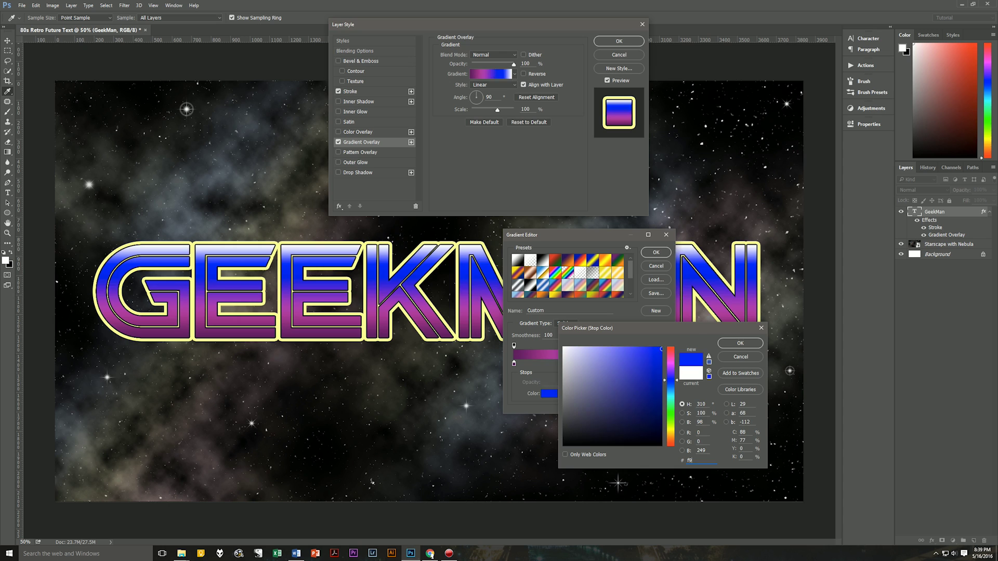
type("e600")
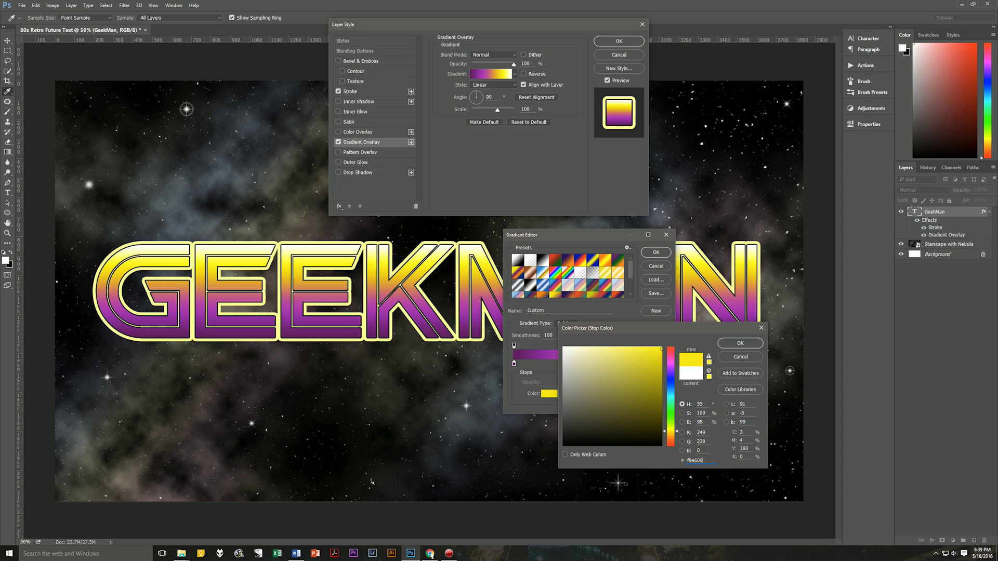
left_click(725, 343)
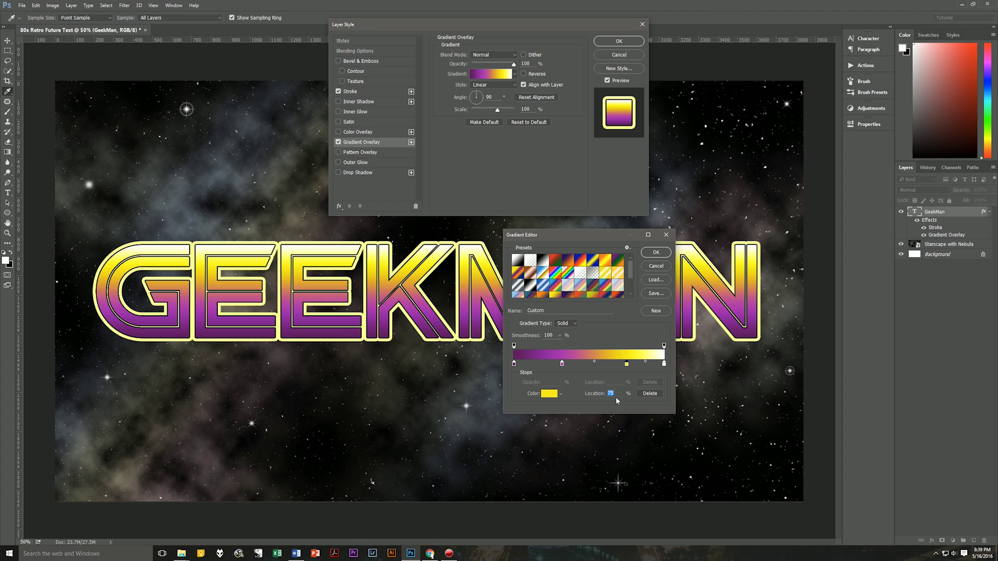
type("67")
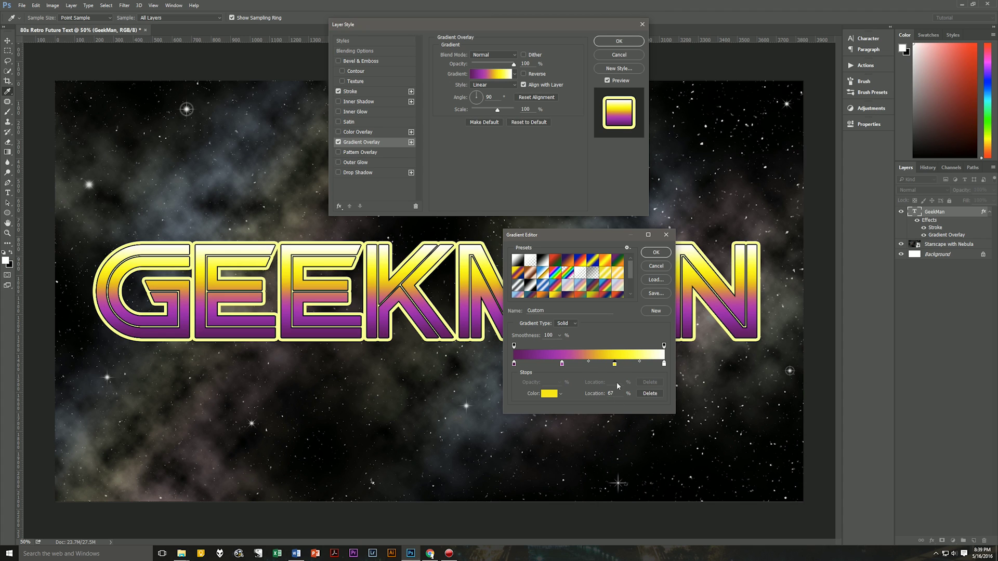
Step: Set the end stop to orange fd7c00 at 93%
left_click(664, 363)
type("93")
left_click(548, 393)
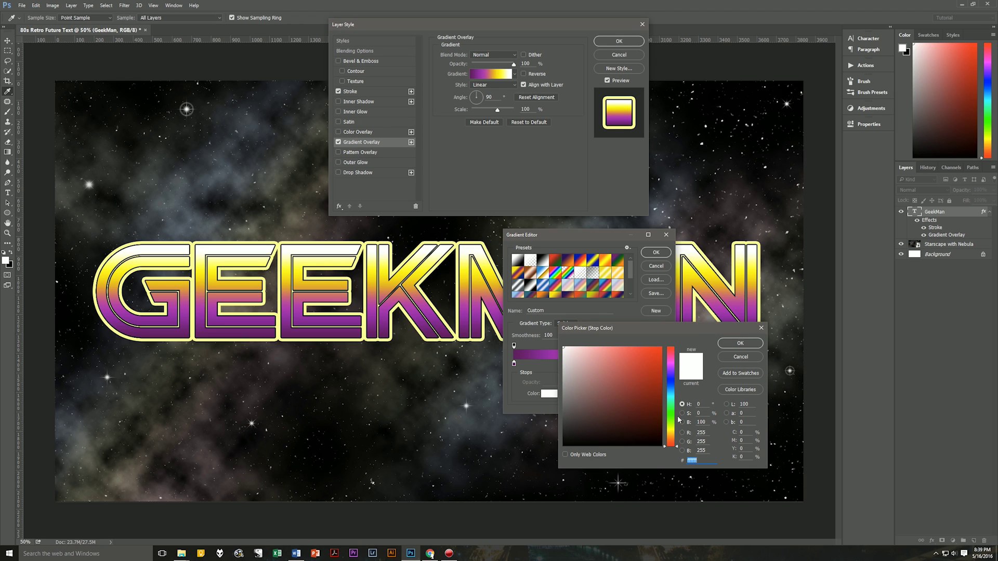
type("fd")
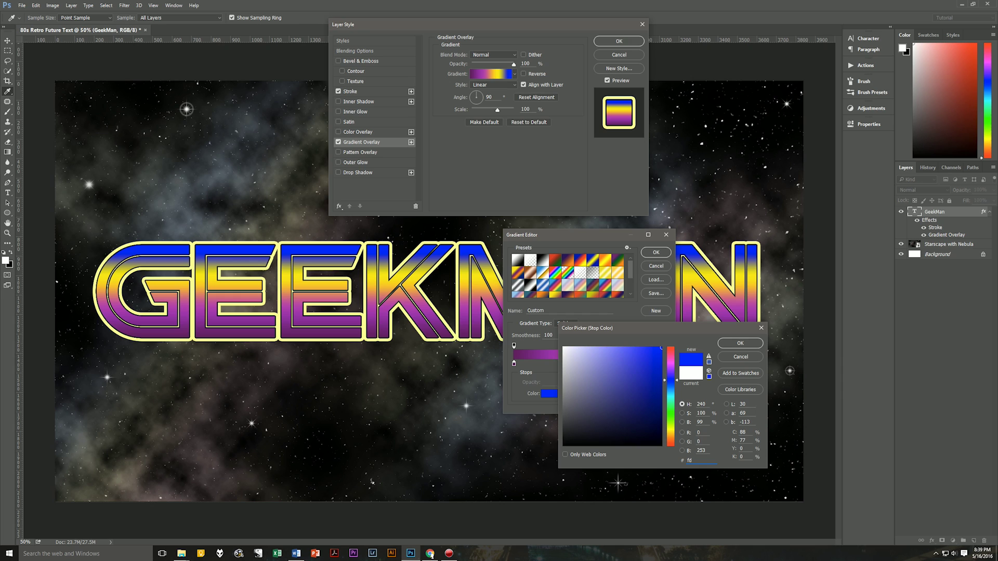
type("7")
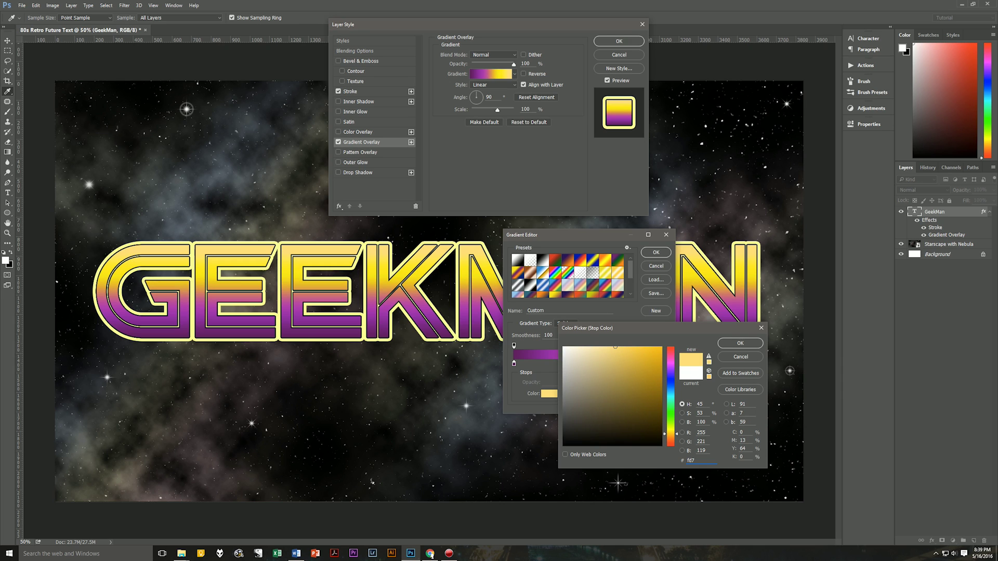
type("c00")
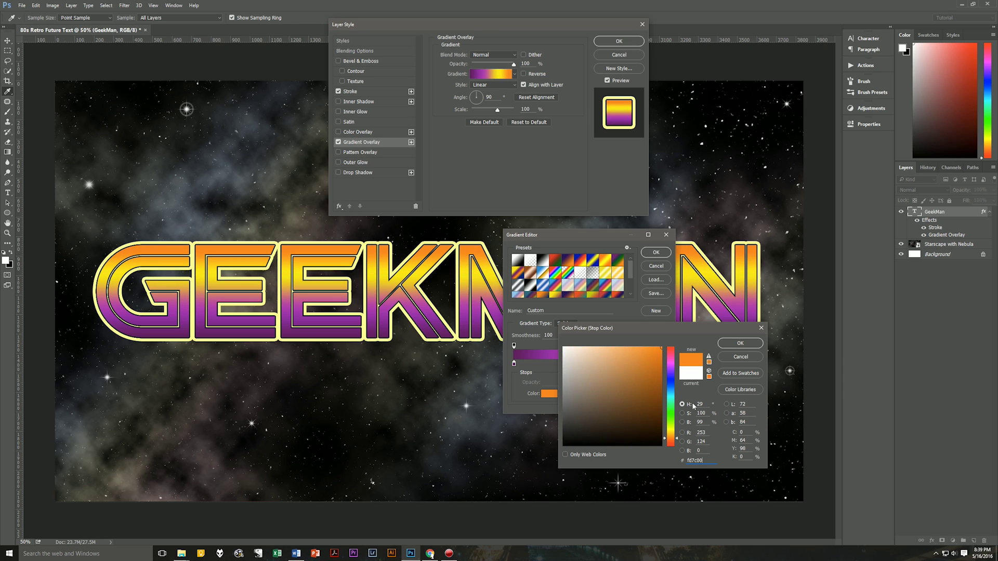
left_click(740, 343)
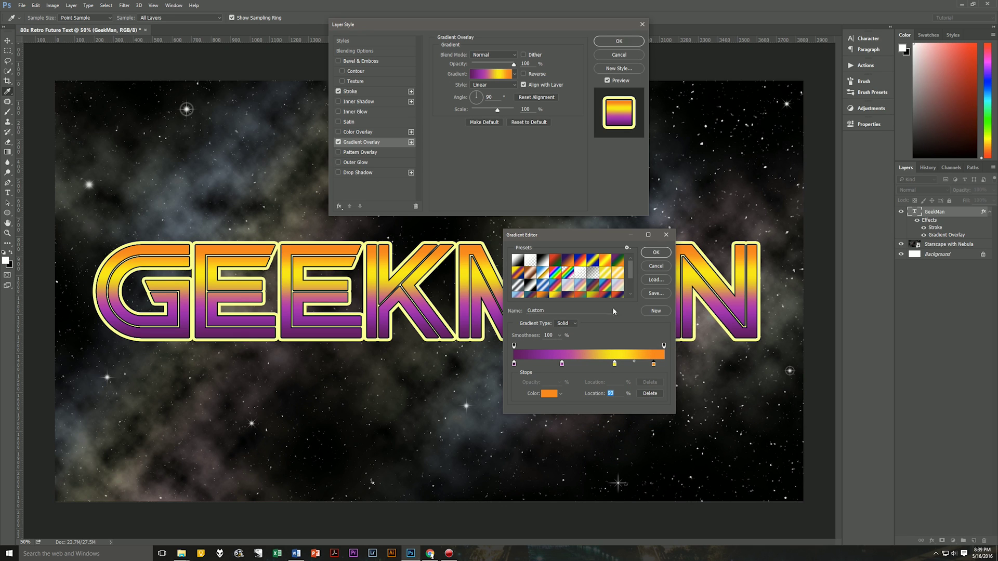
Step: Set the midpoint after the purple stop to 67% and after the magenta stop to 37%, then accept
left_click(514, 364)
left_click(561, 364)
left_click(538, 361)
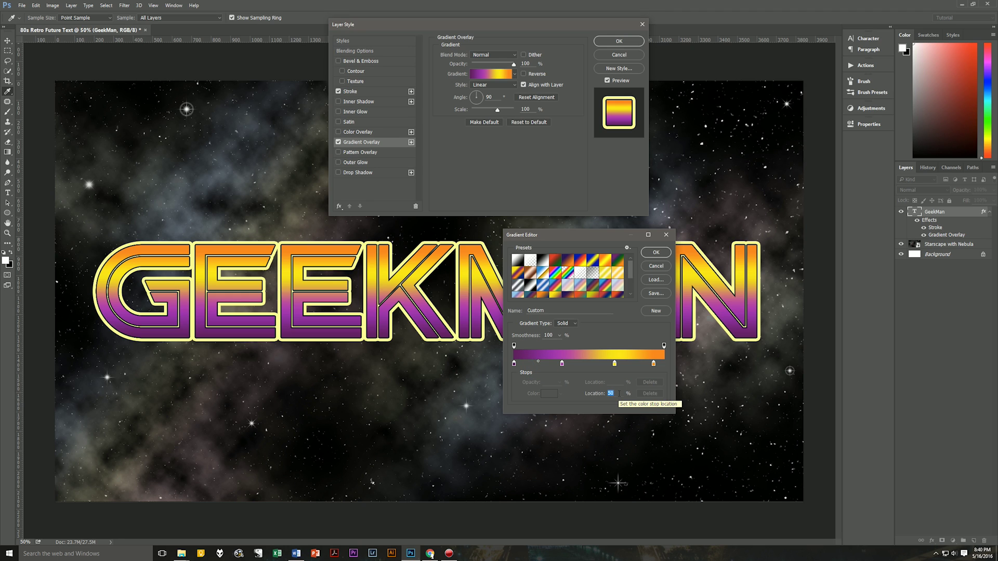
type("67")
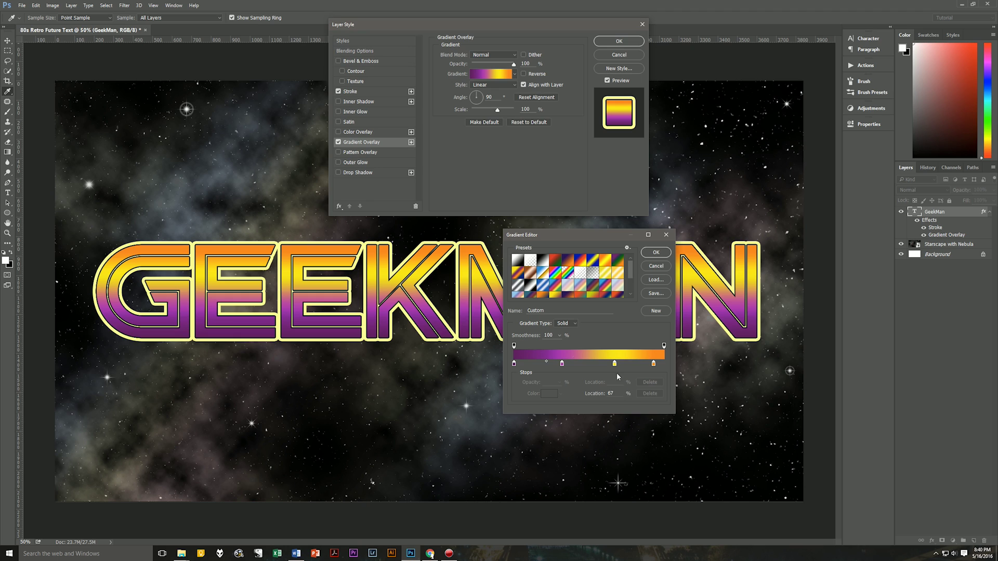
left_click(562, 364)
left_click(589, 362)
type("37")
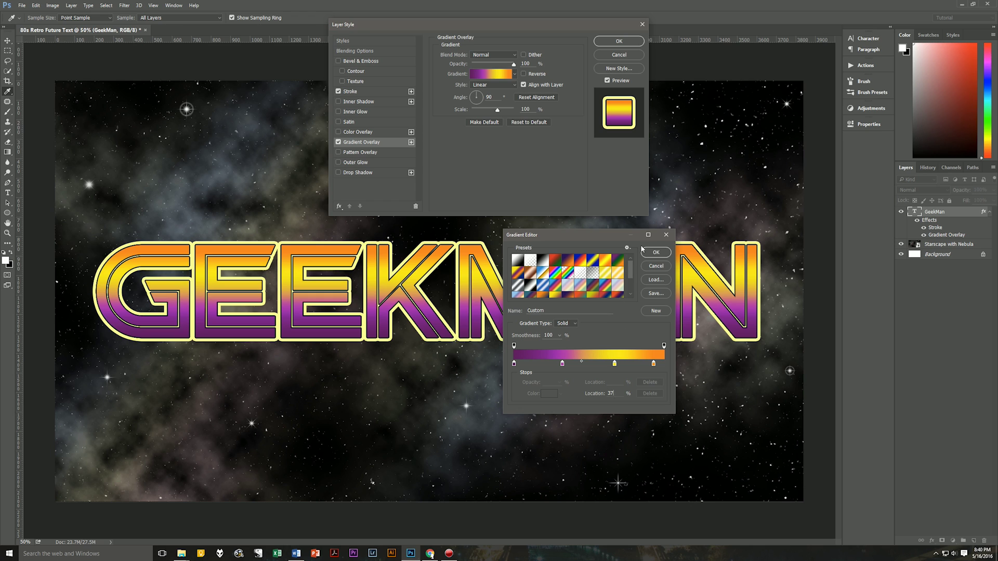
left_click(656, 253)
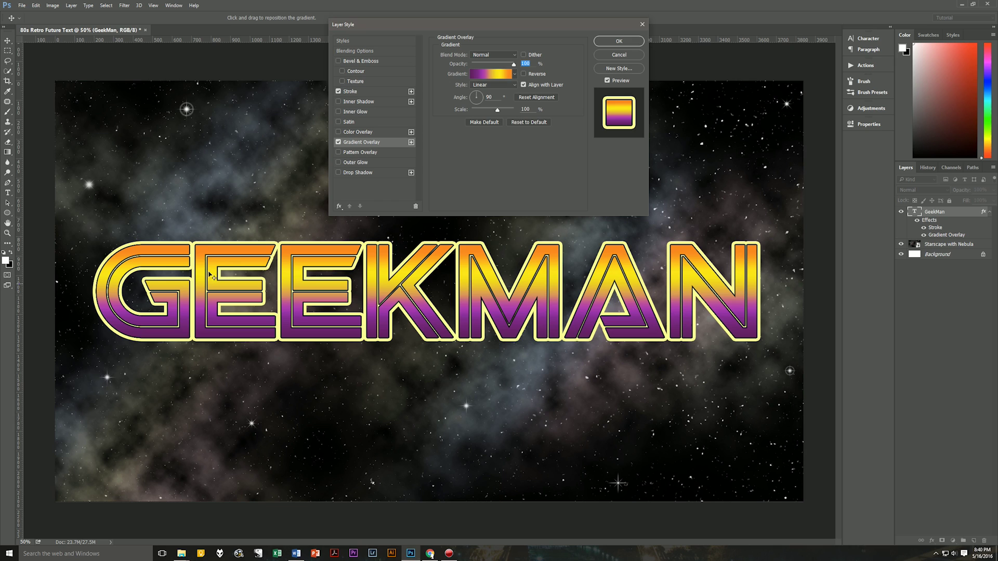
Step: Enable Outer Glow in the GEEKMAN layer style list
left_click(371, 162)
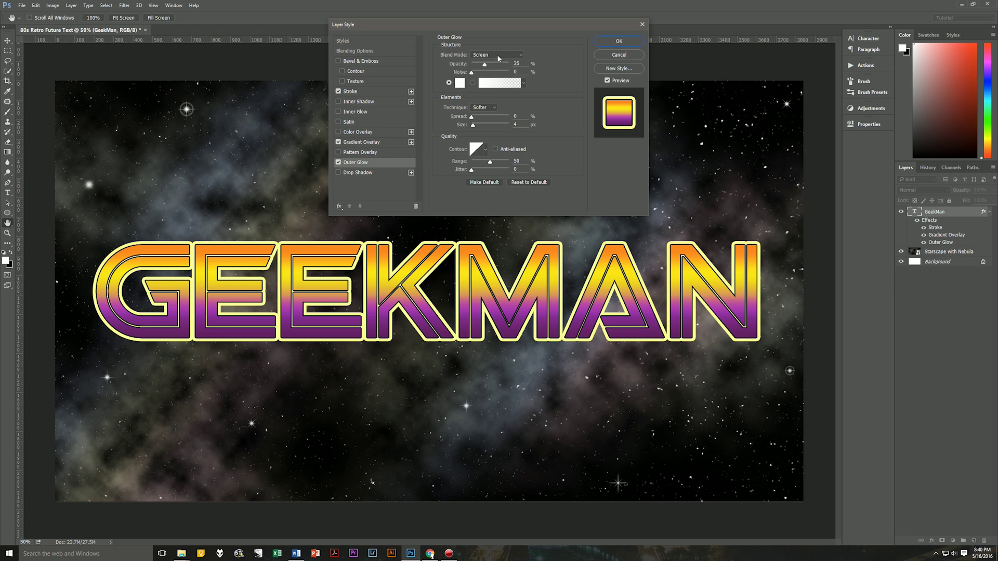
left_click(372, 144)
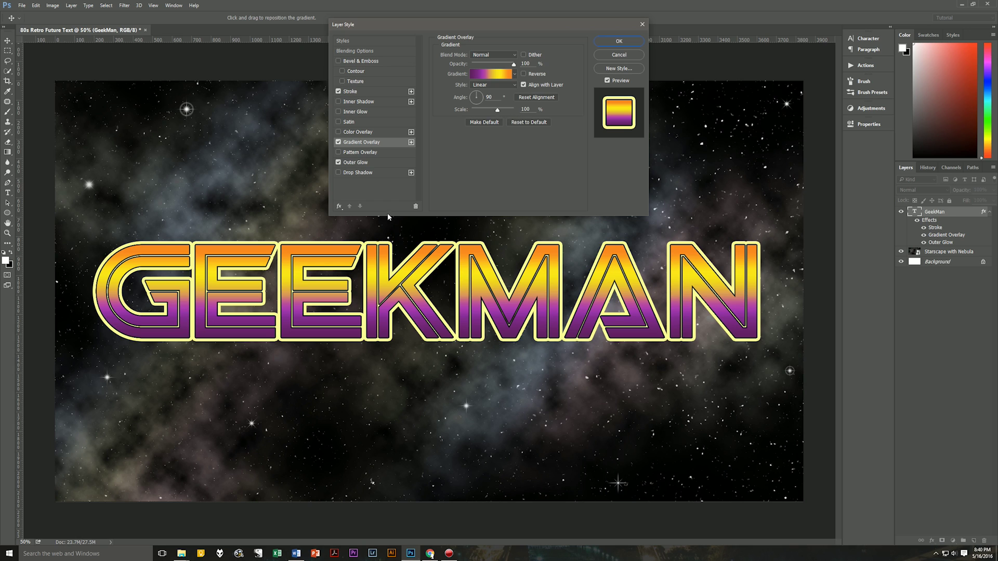
Step: Configure Outer Glow: Normal blend, 100% opacity, colour f4bf3f, size 111 px
left_click(364, 163)
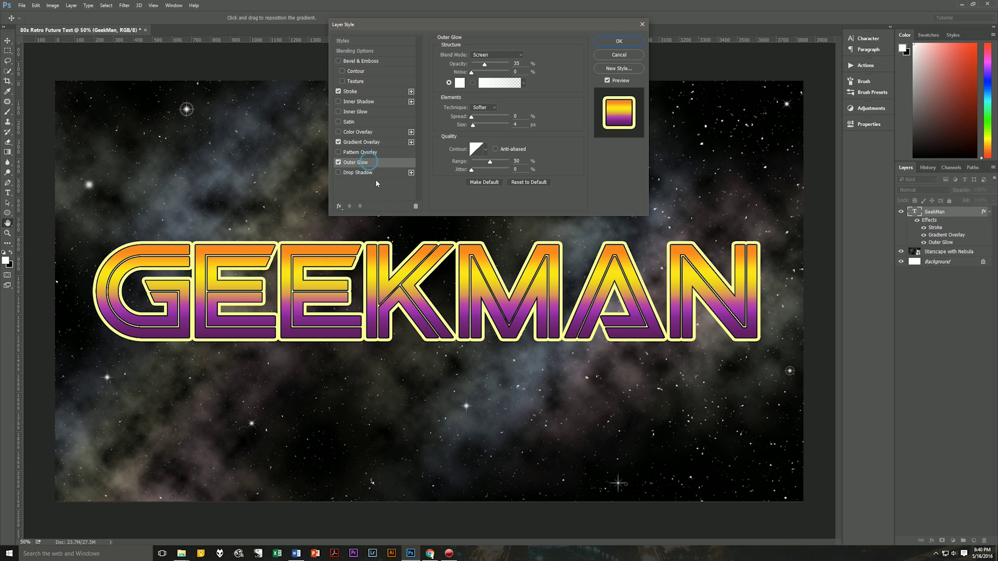
left_click(493, 58)
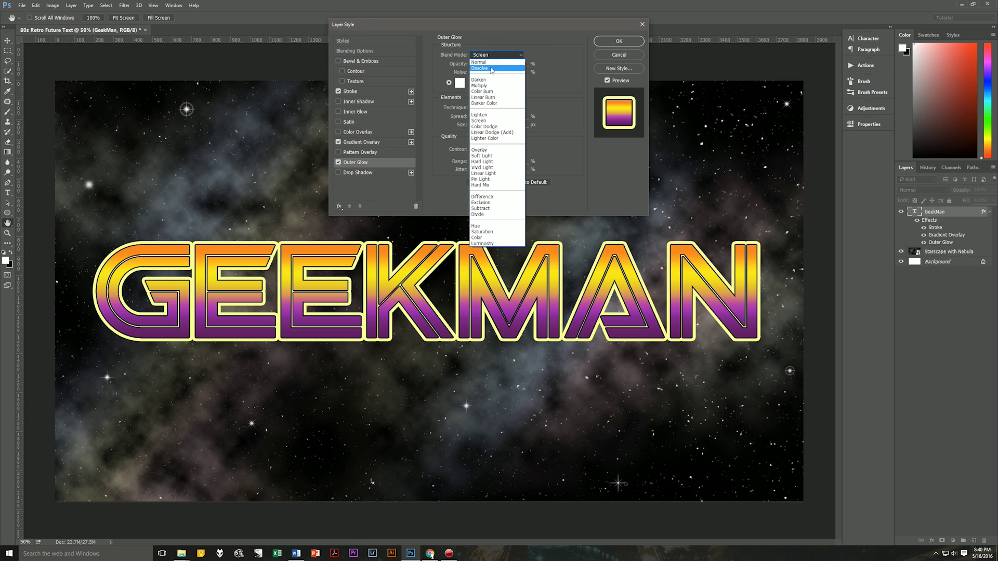
left_click(491, 61)
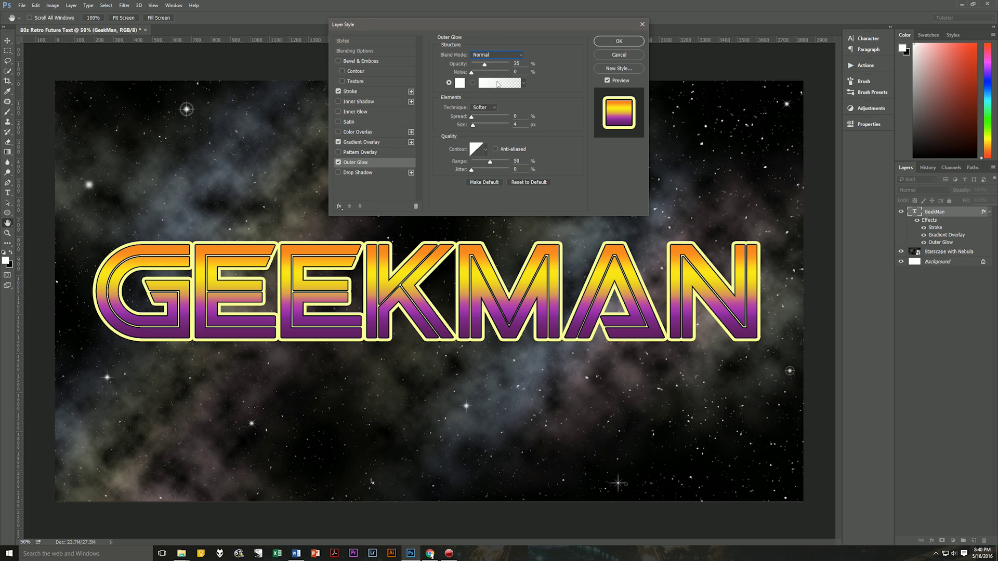
left_click_drag(482, 65, 508, 64)
left_click(460, 82)
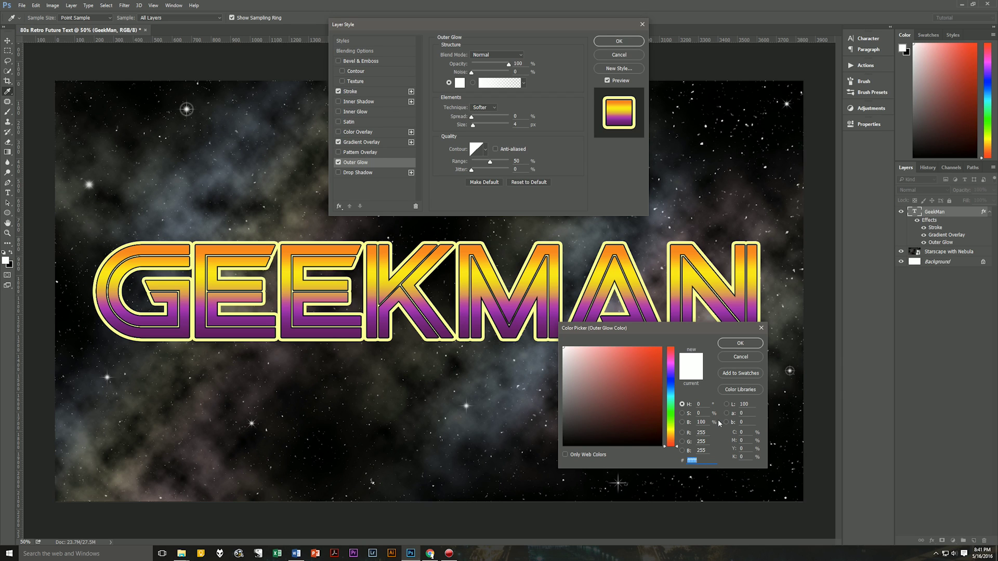
type("f4")
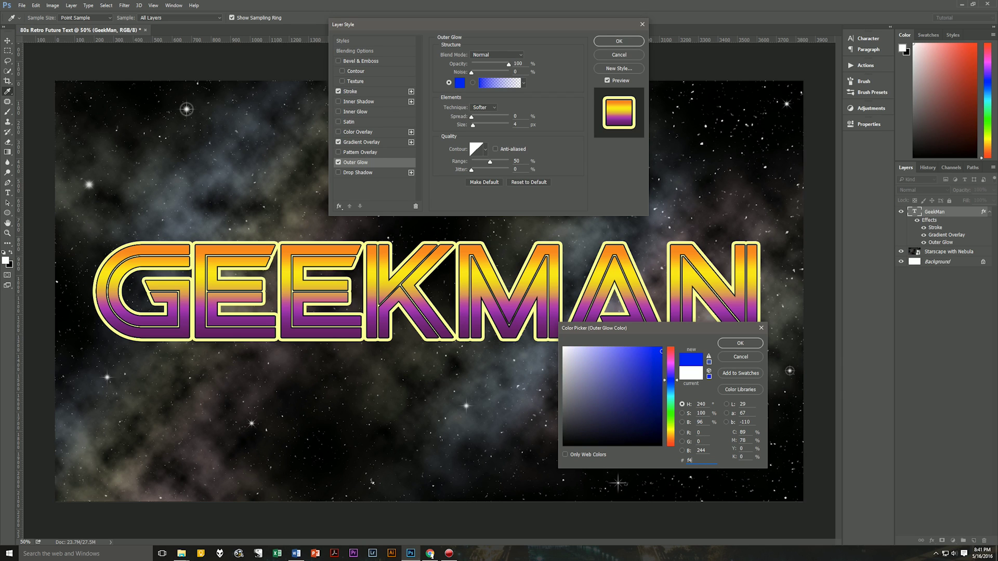
type("bf")
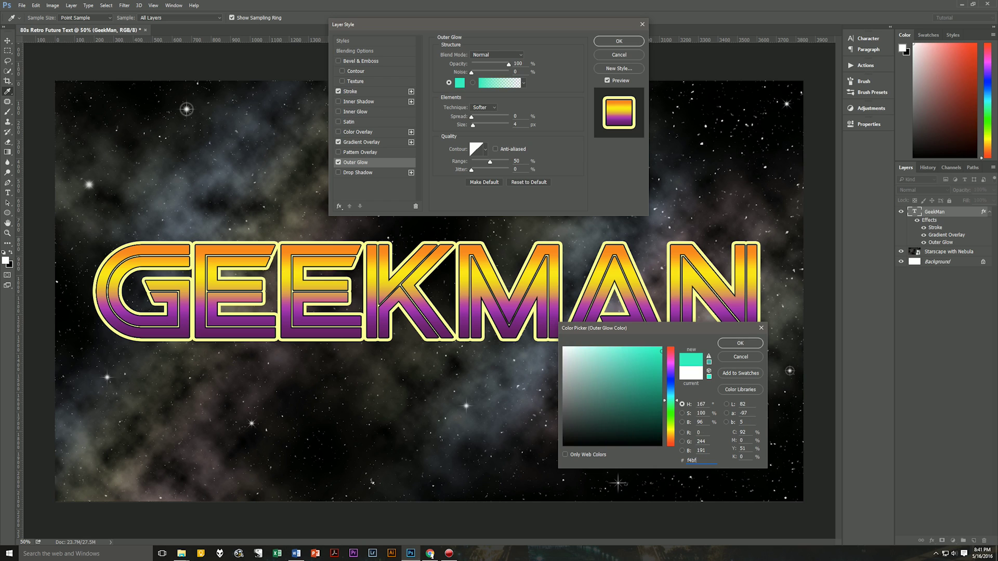
type("3f")
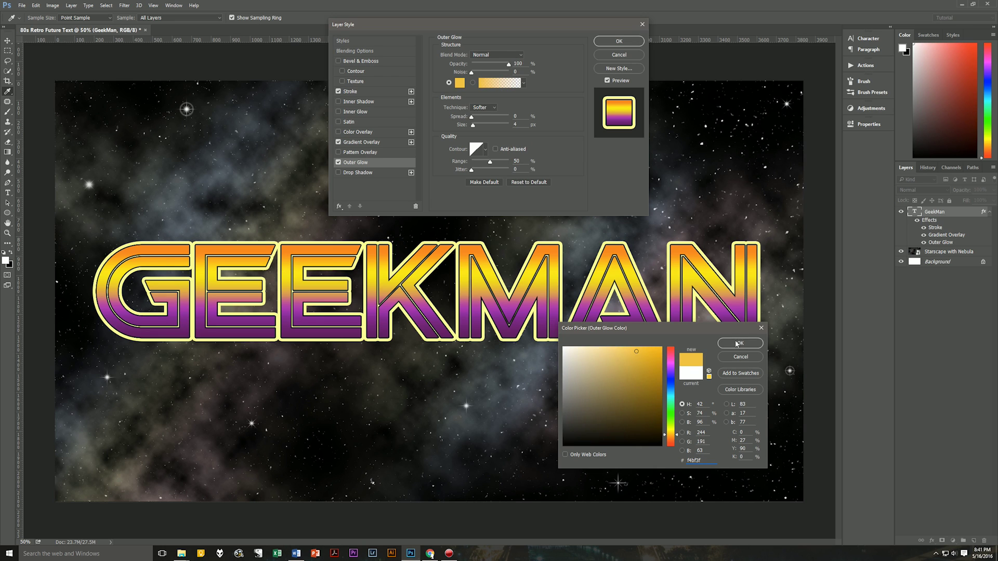
left_click(744, 346)
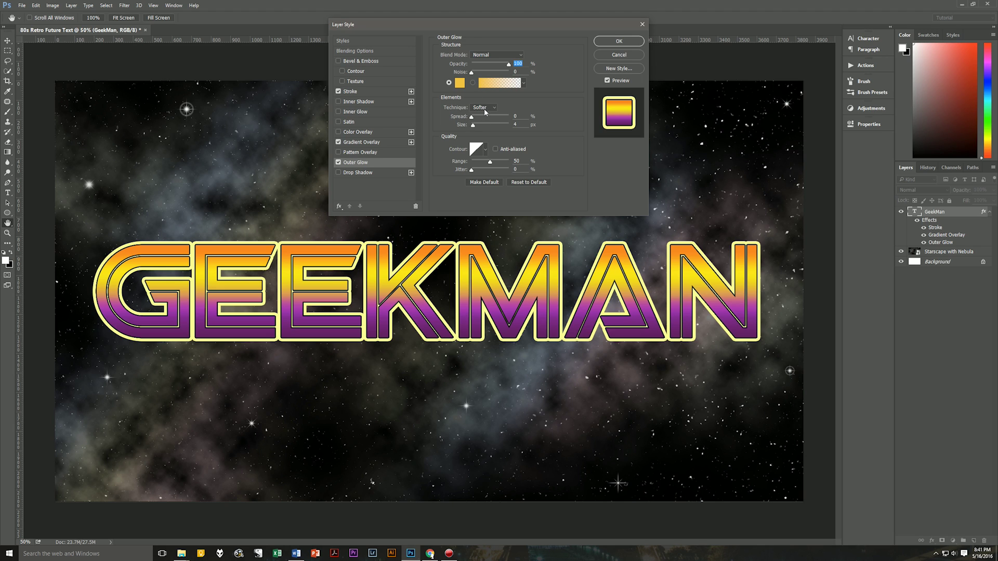
left_click(515, 119)
key("Tab")
type("111")
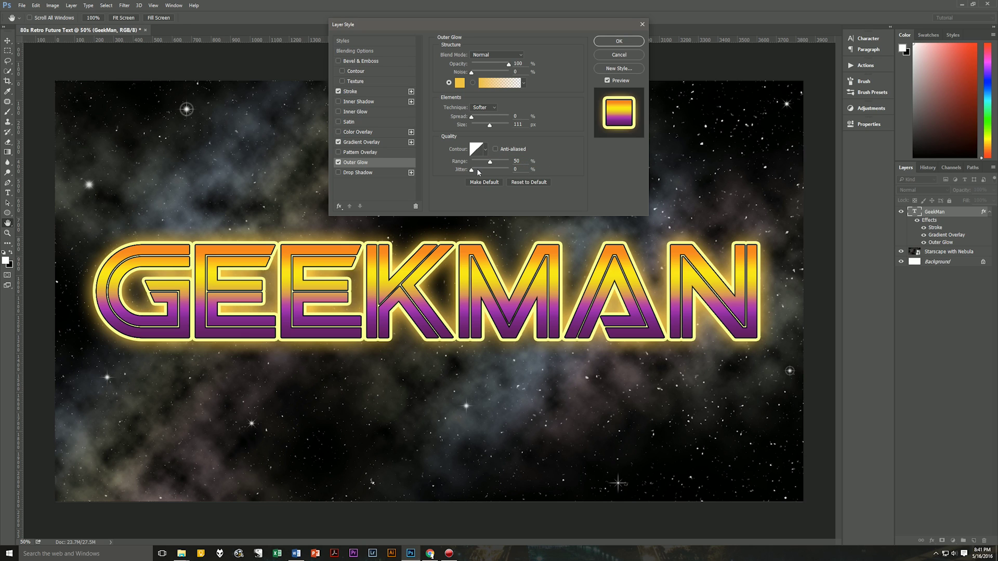
Step: Enable Drop Shadow with Normal blend mode, black colour, 100% opacity and Use Global Light off
left_click(367, 174)
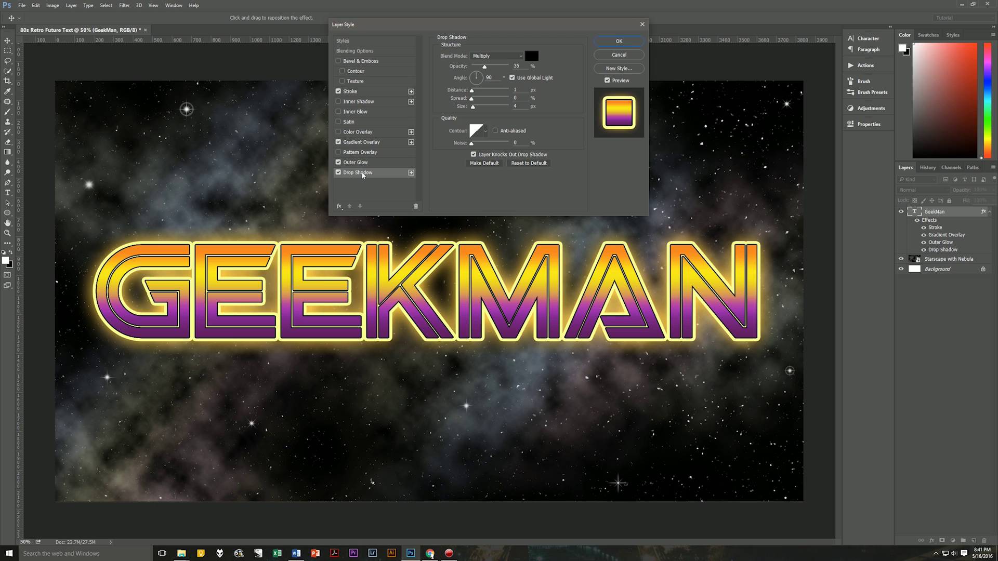
left_click(492, 56)
left_click(492, 63)
left_click(532, 56)
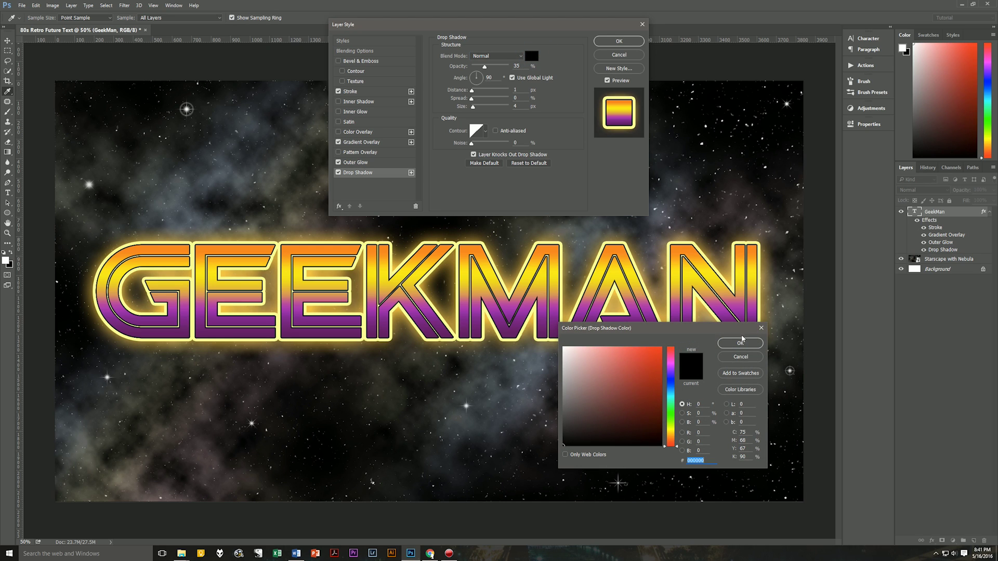
left_click(740, 343)
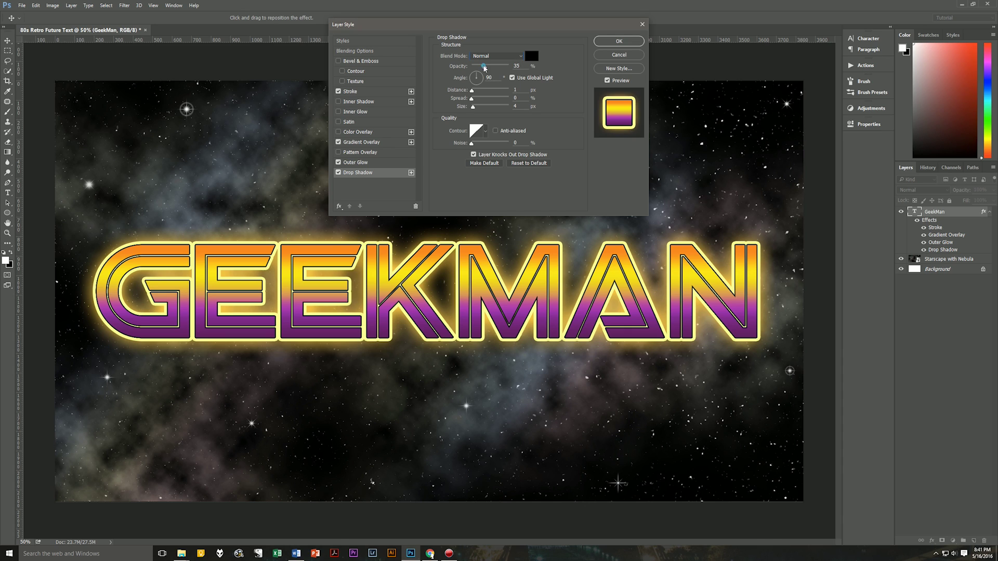
left_click_drag(485, 67, 553, 76)
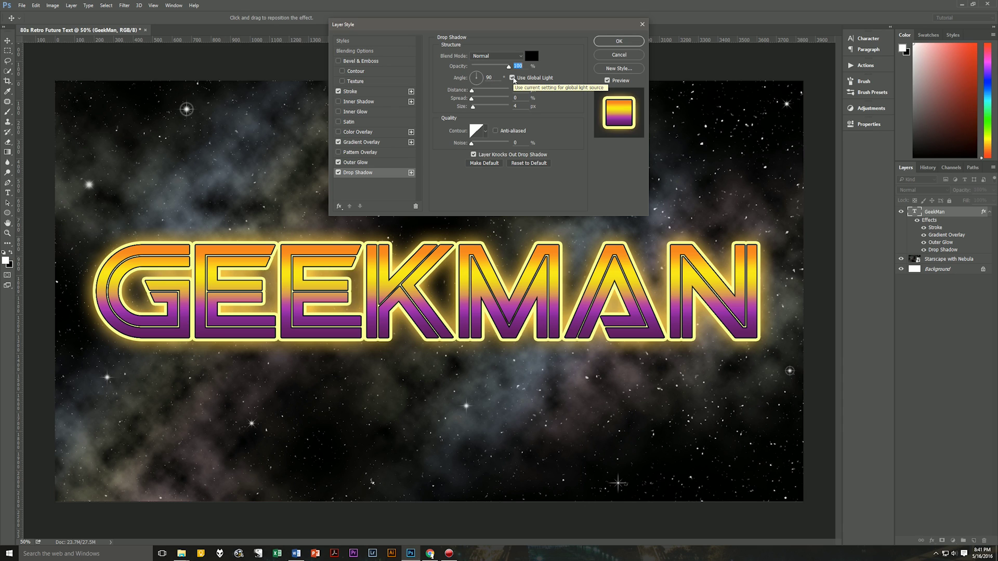
left_click(512, 78)
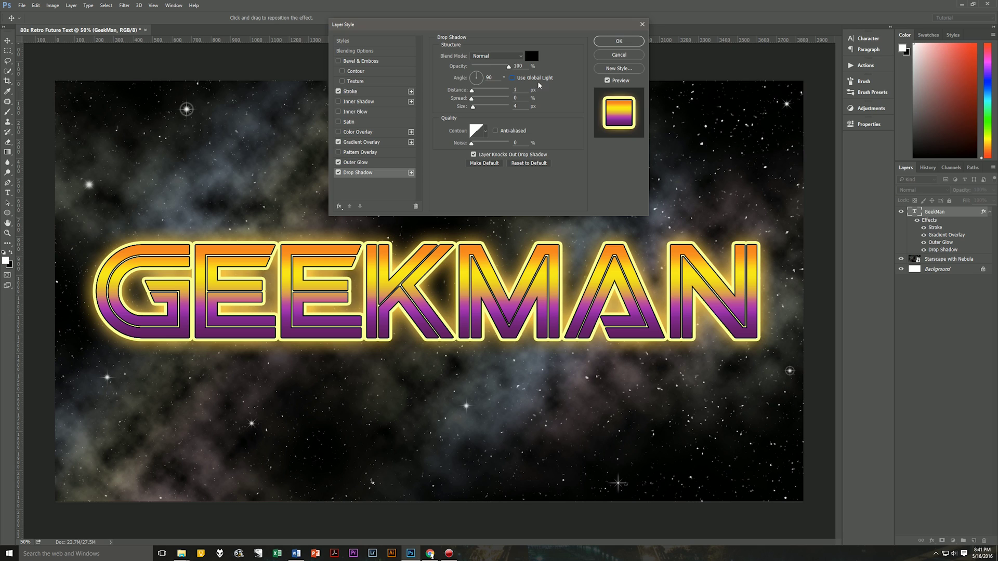
Step: Set the shadow angle to 120°, distance 67 px, spread 13% and size 27 px
left_click_drag(471, 81, 467, 73)
type("12")
left_click(514, 90)
type("67")
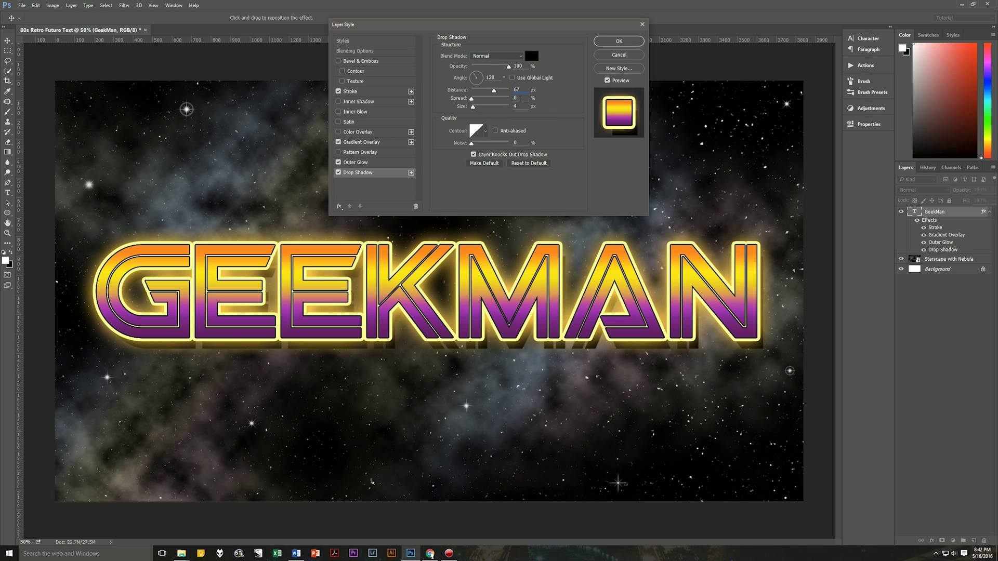
left_click(517, 106)
left_click(519, 98)
type("13")
left_click(524, 105)
type("27")
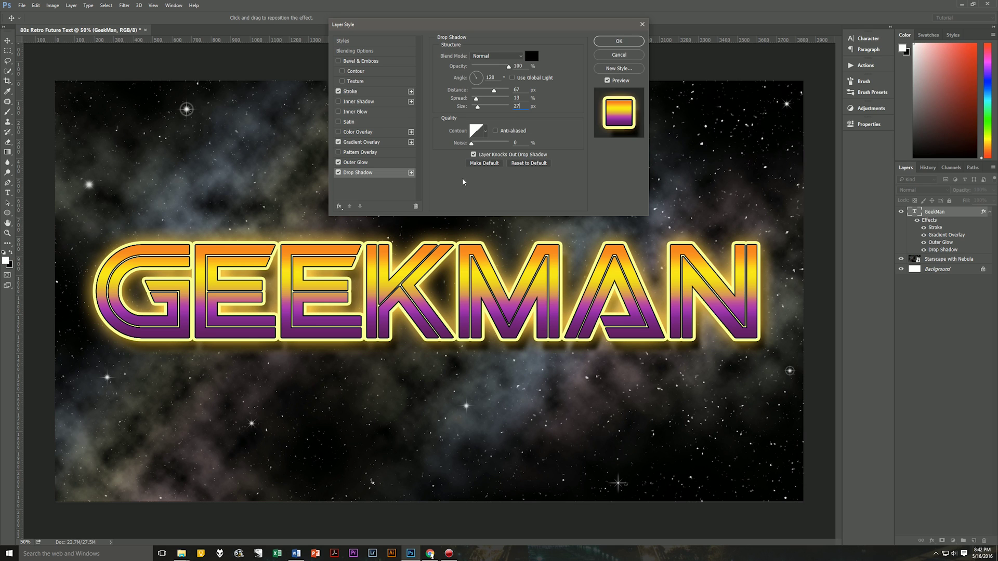
left_click_drag(463, 29, 499, 36)
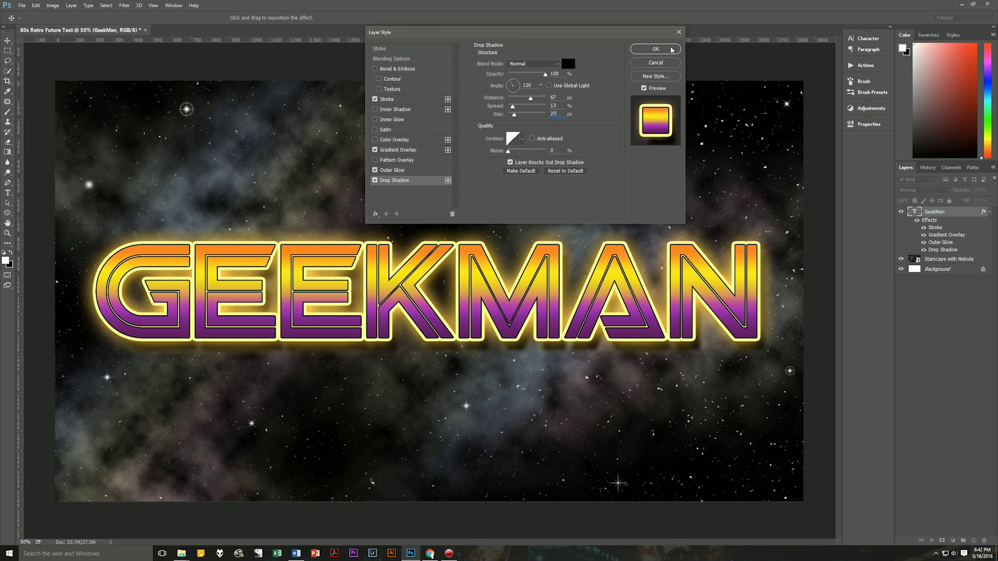
Step: Confirm the Layer Style dialog, committing stroke, gradient, outer glow and drop shadow to GEEKMAN
left_click(656, 48)
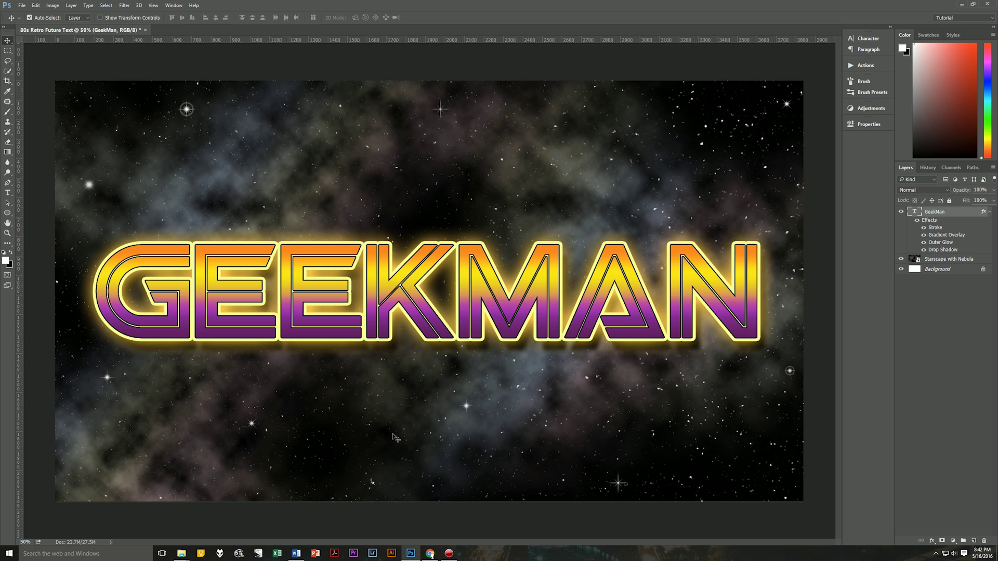